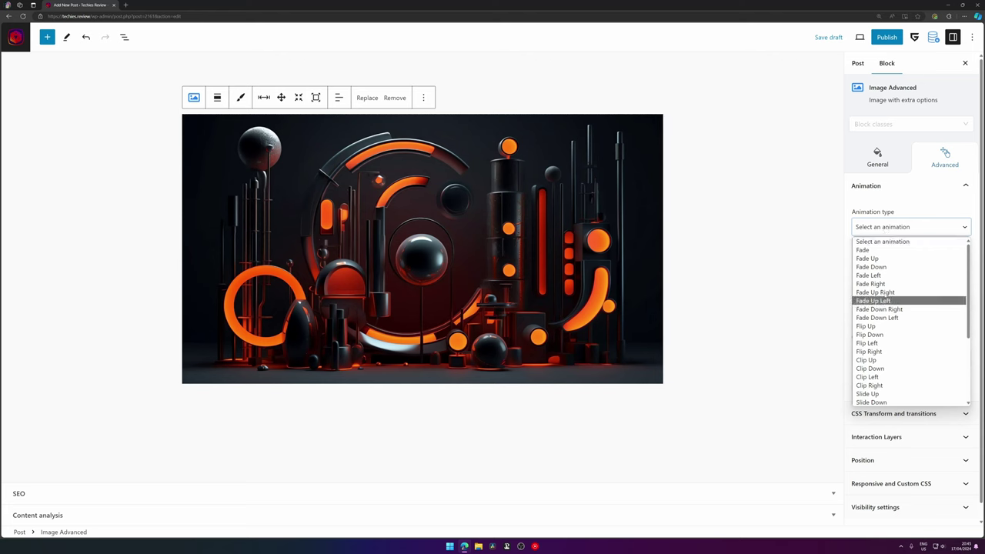
Return to the image block's General settings and briefly open, then dismiss, the block inserter
{"action": "left_click", "coordinate": [887, 259]}
{"action": "left_click", "coordinate": [889, 260]}
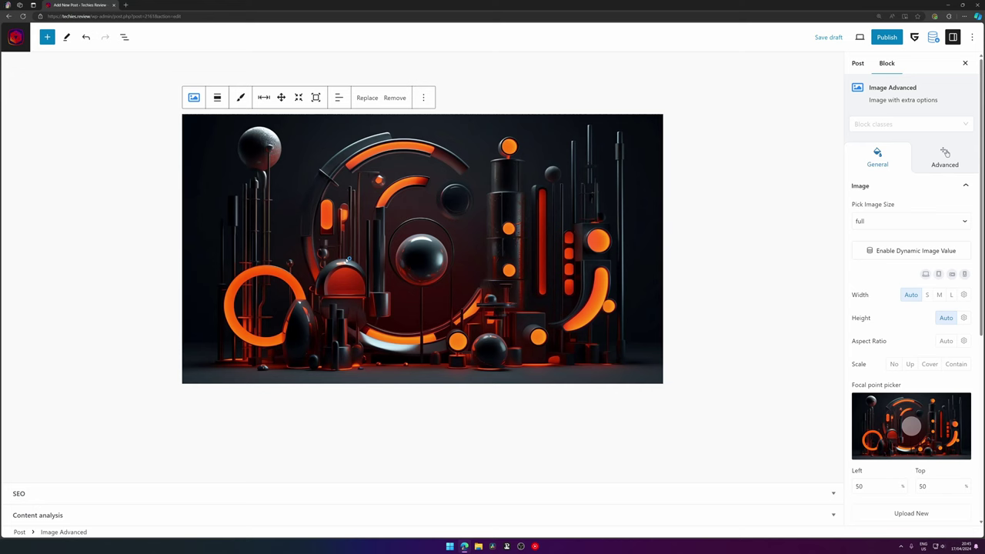
{"action": "left_click", "coordinate": [47, 36]}
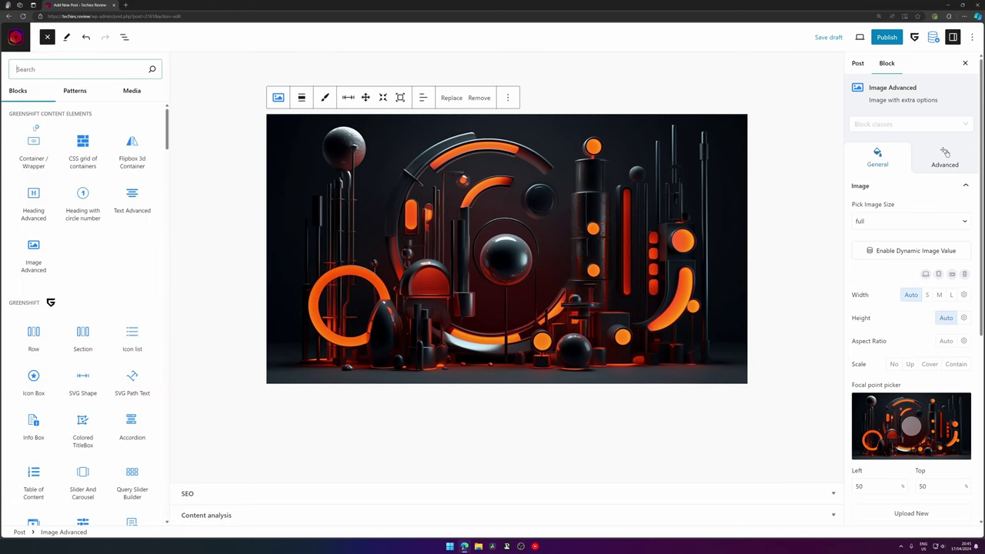
{"action": "key", "text": "Escape"}
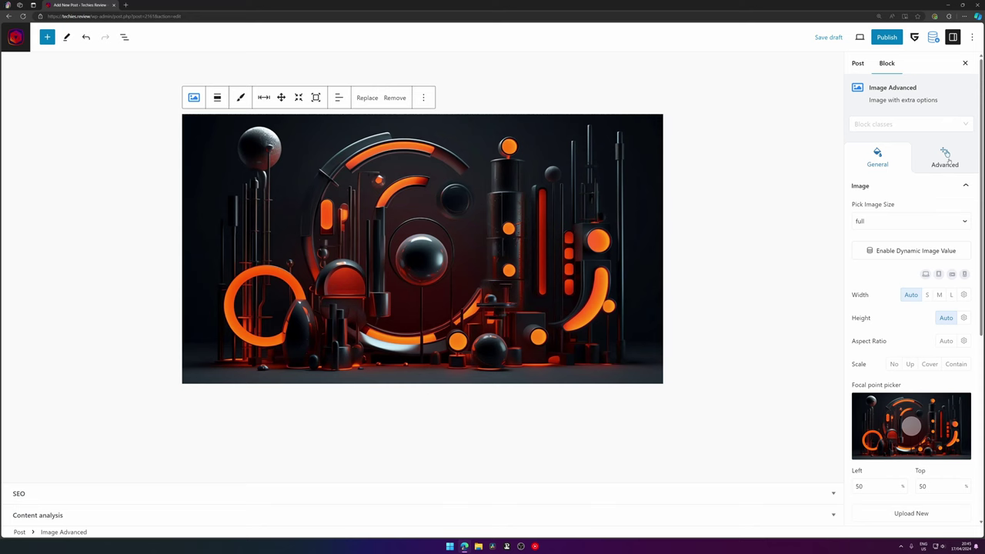
Set the image's animation type to Fade Up after trying Fade and Clip Up
{"action": "left_click", "coordinate": [945, 154]}
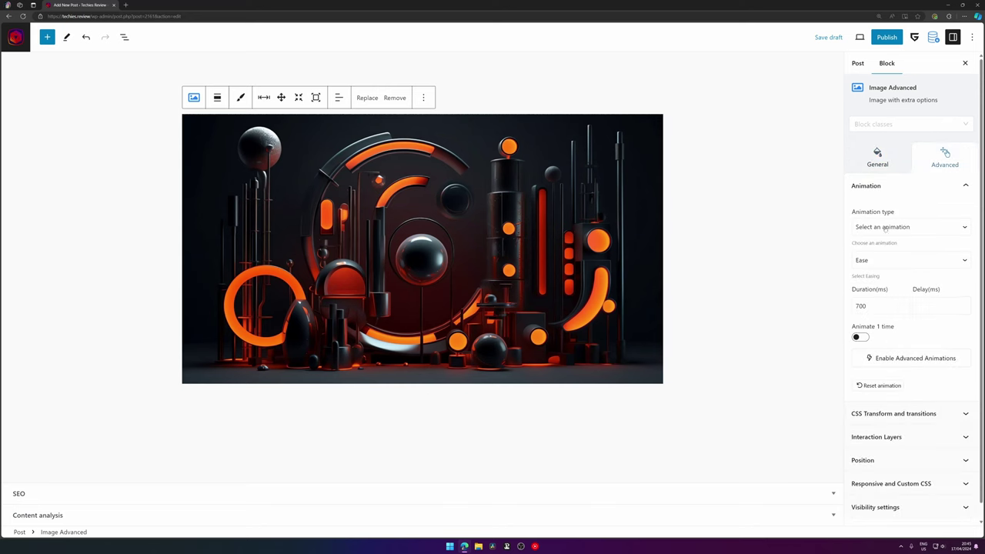
{"action": "left_click", "coordinate": [886, 227]}
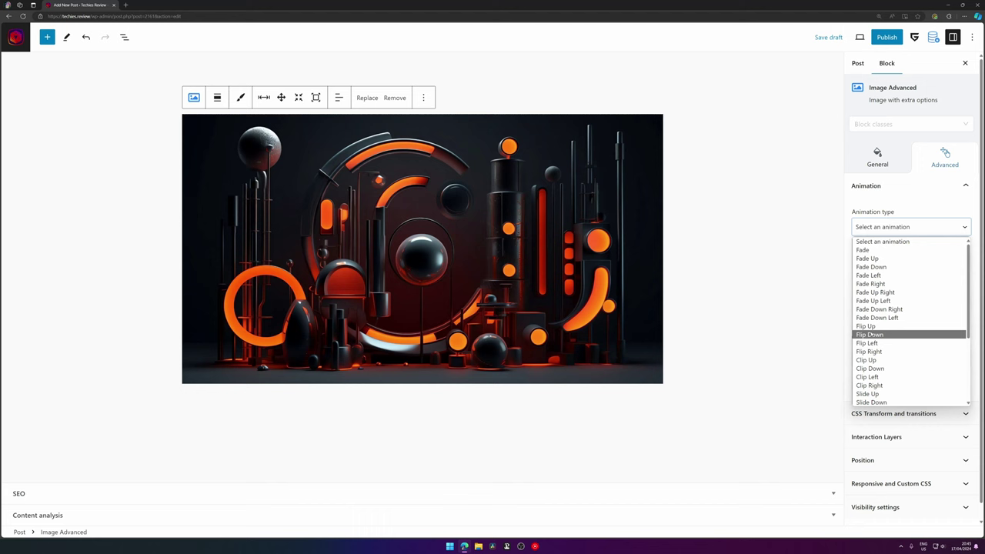
{"action": "left_click", "coordinate": [885, 251]}
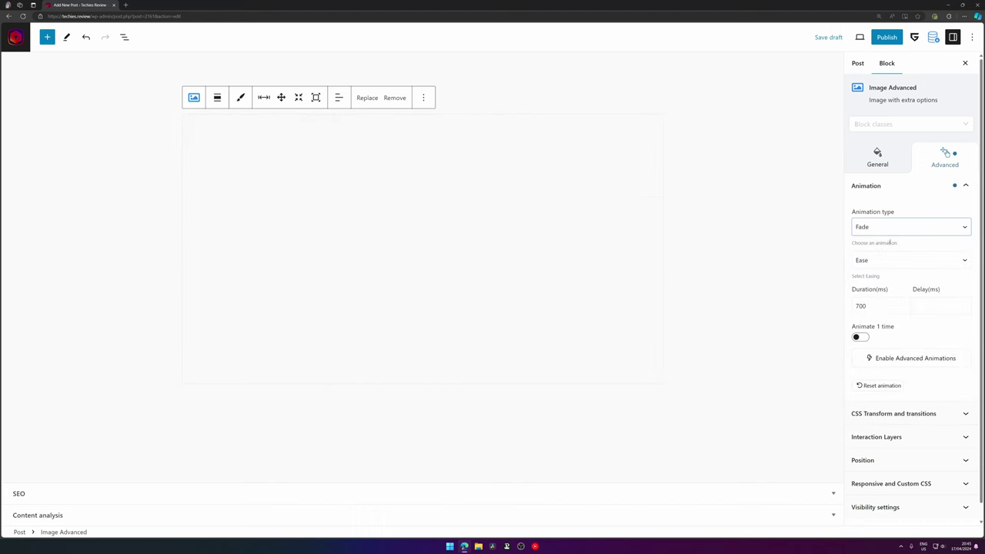
{"action": "left_click", "coordinate": [894, 227]}
{"action": "key", "text": "Down"}
{"action": "key", "text": "Return"}
{"action": "left_click", "coordinate": [909, 229]}
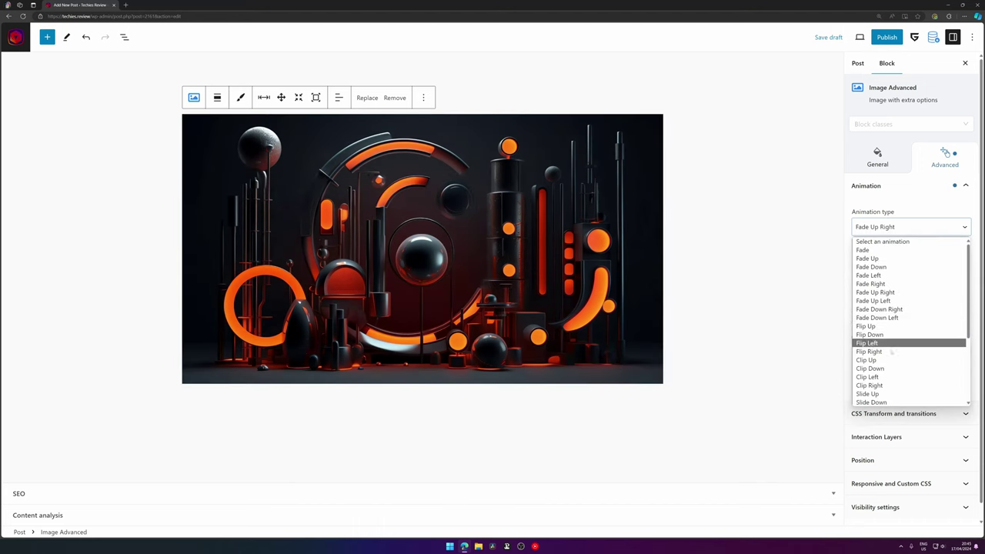
{"action": "left_click", "coordinate": [903, 355]}
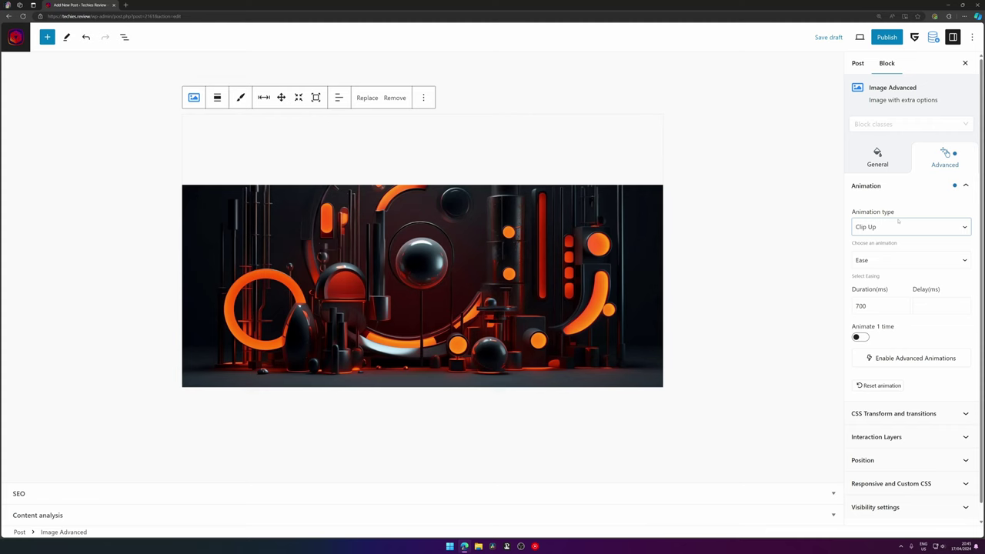
{"action": "key", "text": "alt+Down"}
{"action": "left_click", "coordinate": [879, 260]}
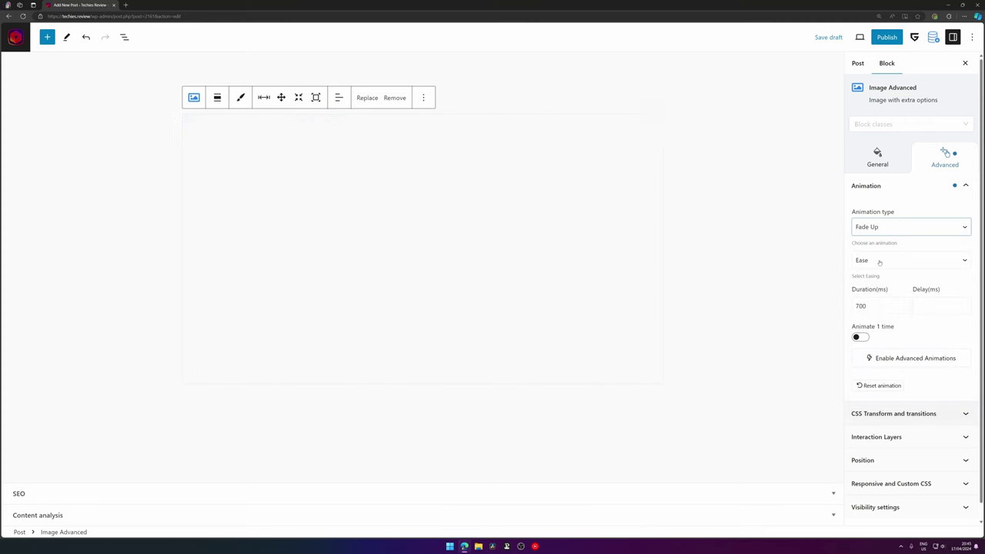
{"action": "key", "text": "Tab"}
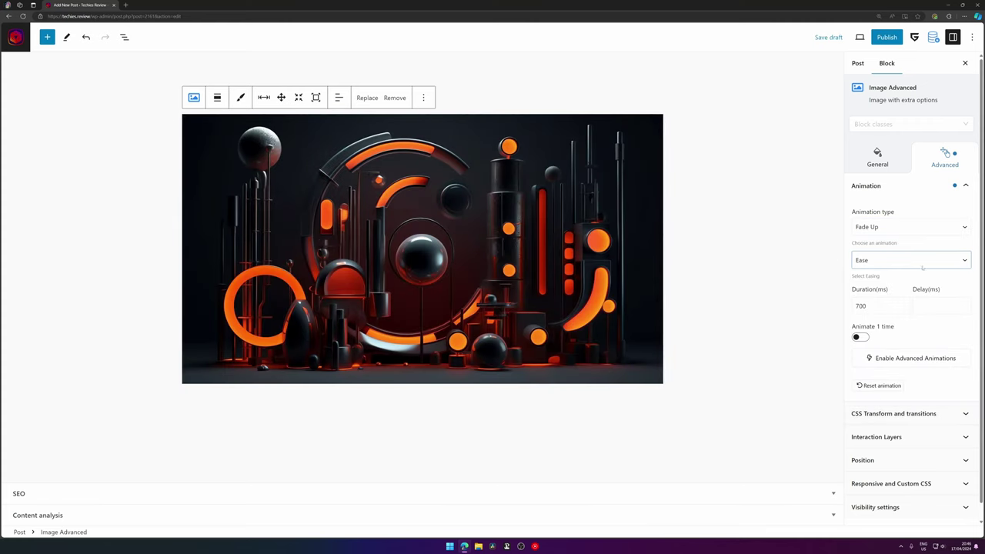
Compare ease-in, ease-out, ease-in-out and ease-in-back easing, settling on ease-in-out-quad
{"action": "left_click", "coordinate": [881, 265]}
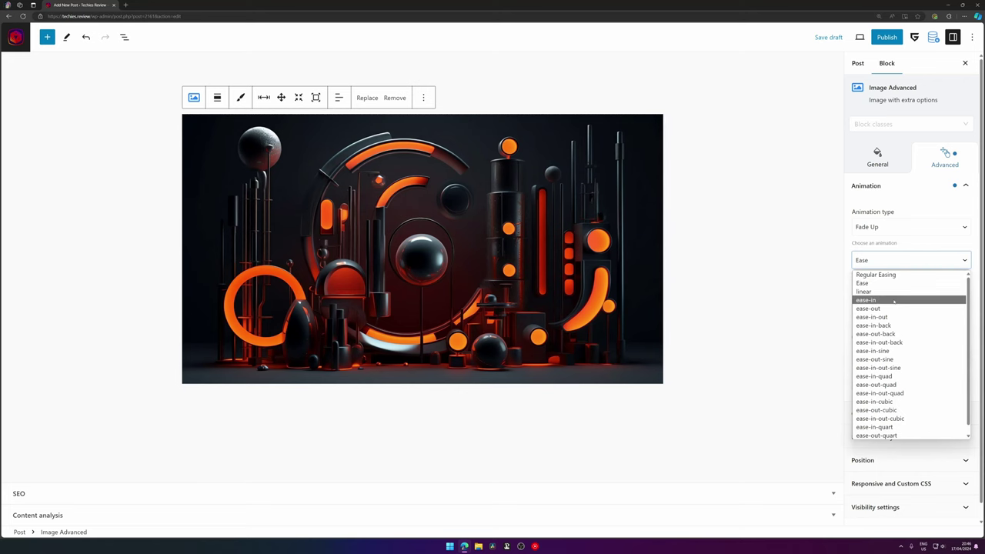
{"action": "left_click", "coordinate": [894, 301]}
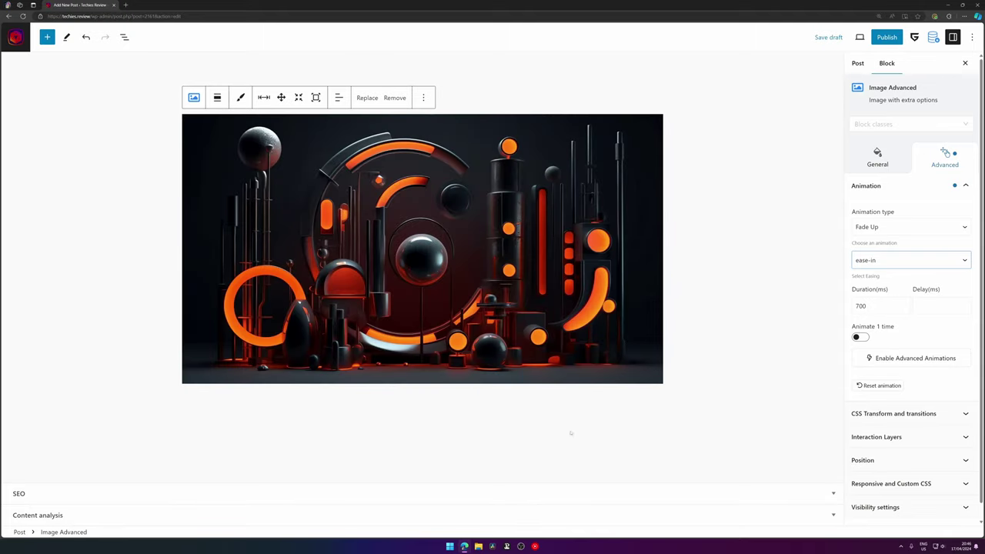
{"action": "left_click", "coordinate": [871, 264]}
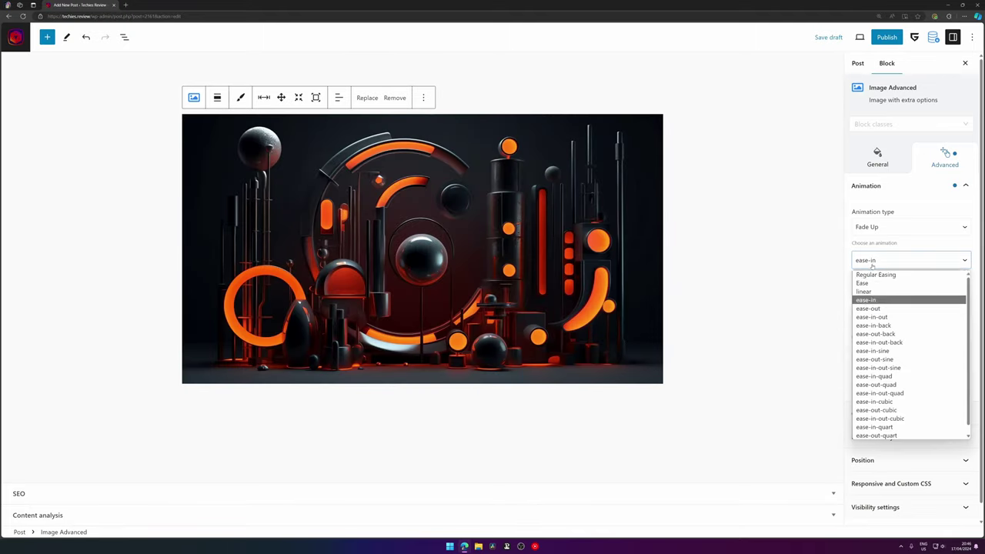
{"action": "left_click", "coordinate": [877, 308]}
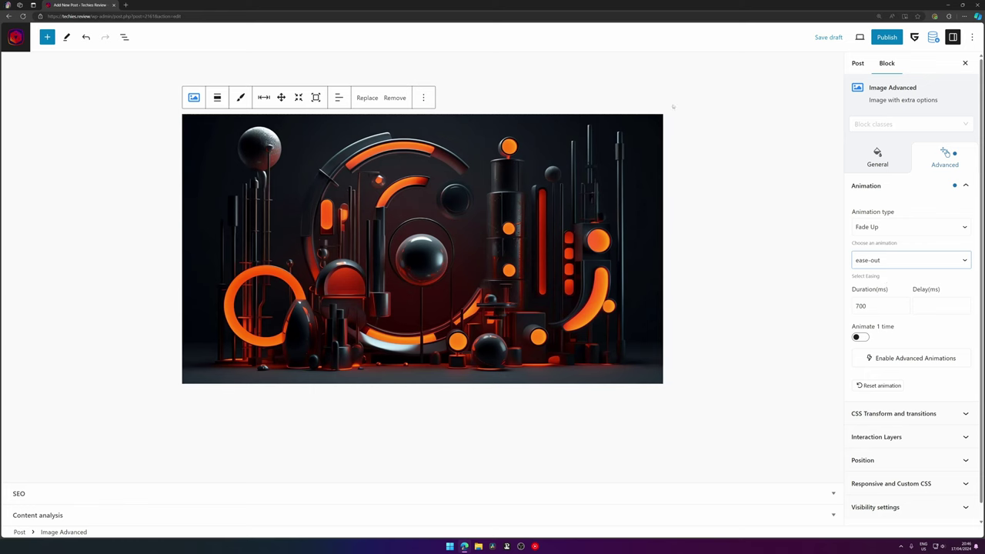
{"action": "left_click", "coordinate": [893, 260]}
{"action": "left_click", "coordinate": [909, 317]}
{"action": "left_click", "coordinate": [893, 260]}
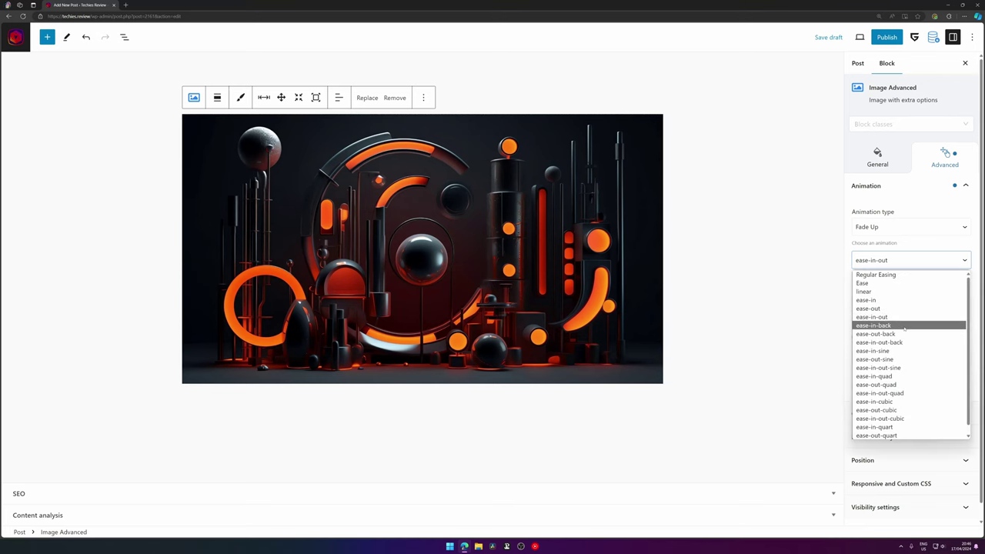
{"action": "left_click", "coordinate": [900, 323]}
{"action": "left_click", "coordinate": [889, 261]}
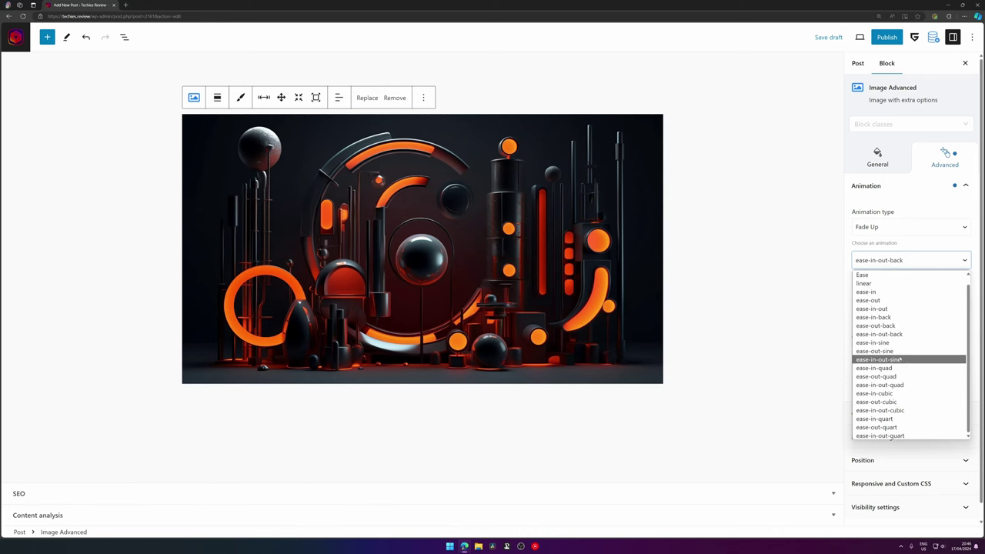
{"action": "scroll", "coordinate": [909, 399], "scroll_direction": "down", "scroll_amount": 1}
{"action": "left_click", "coordinate": [885, 385]}
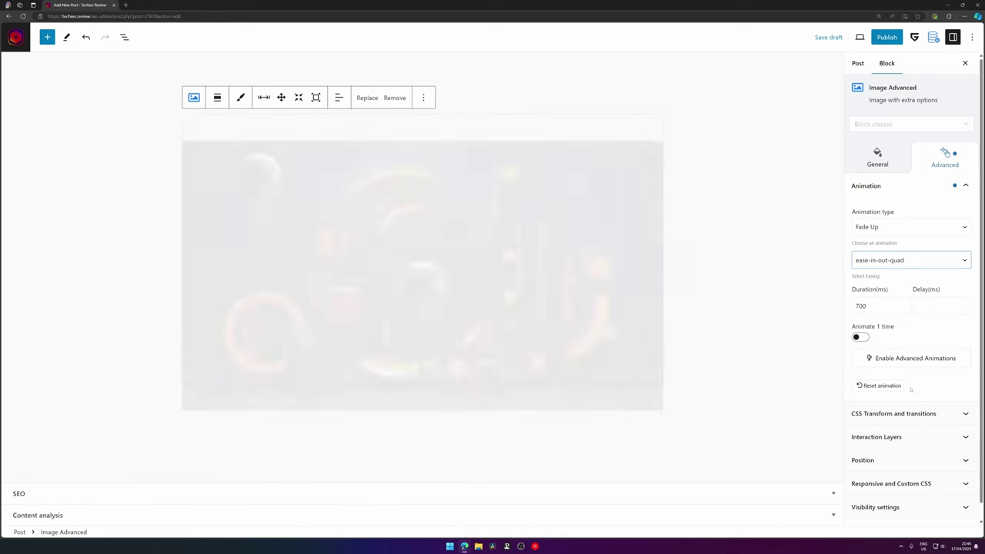
Open easing.webflow.io in a new tab and scroll through its easing curve examples
{"action": "left_click", "coordinate": [127, 5]}
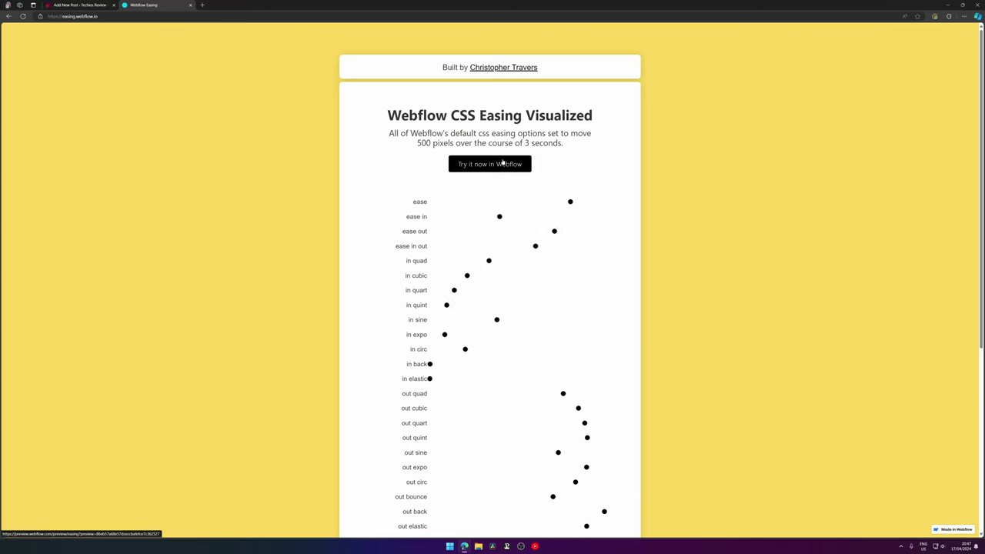
{"action": "scroll", "coordinate": [359, 183], "scroll_direction": "down", "scroll_amount": 1}
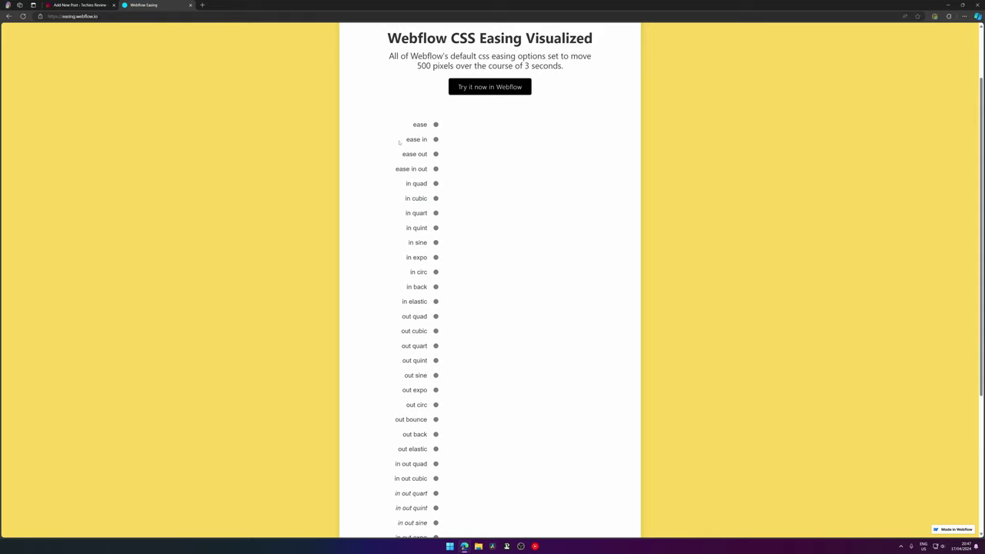
{"action": "scroll", "coordinate": [401, 115], "scroll_direction": "down", "scroll_amount": 1}
{"action": "scroll", "coordinate": [406, 104], "scroll_direction": "up", "scroll_amount": 1}
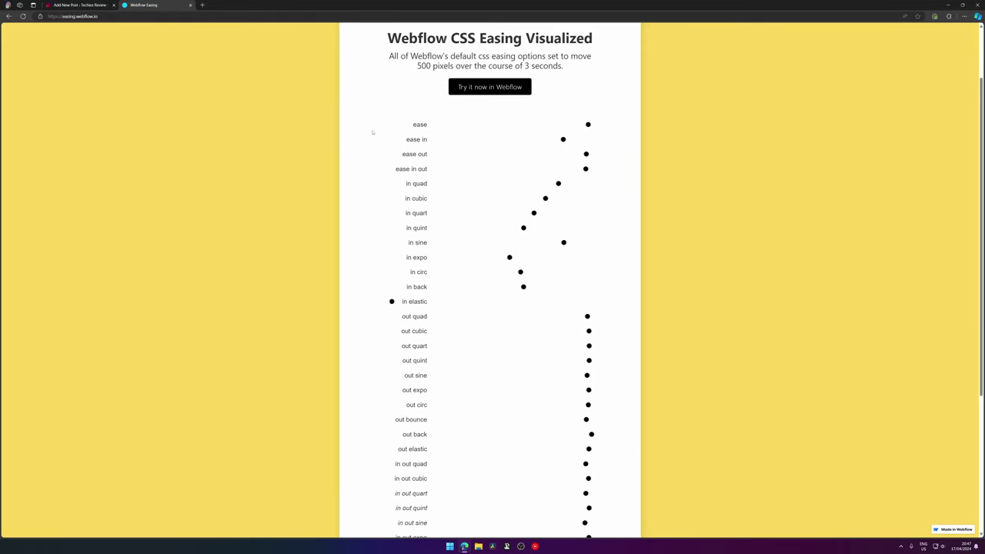
{"action": "scroll", "coordinate": [368, 133], "scroll_direction": "up", "scroll_amount": 1}
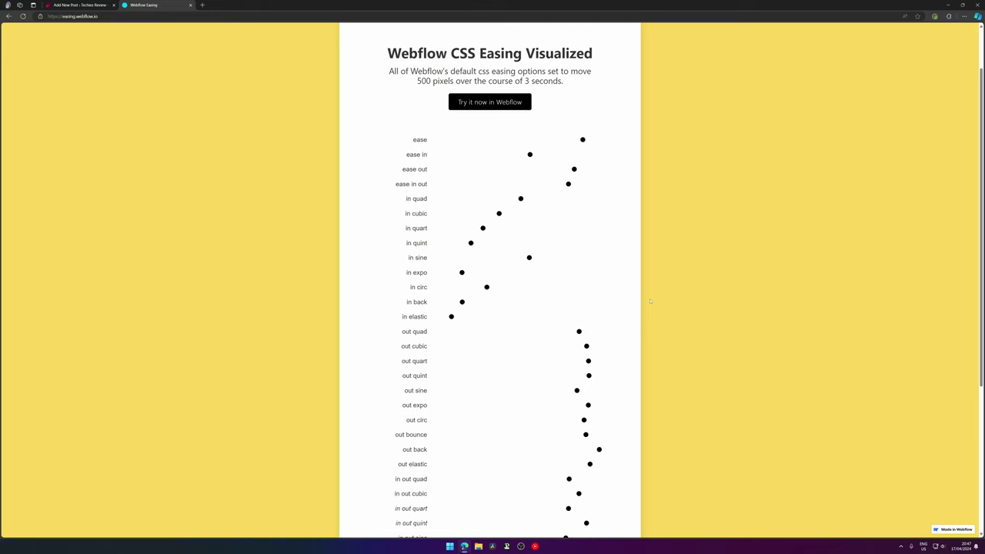
{"action": "scroll", "coordinate": [650, 303], "scroll_direction": "down", "scroll_amount": 1}
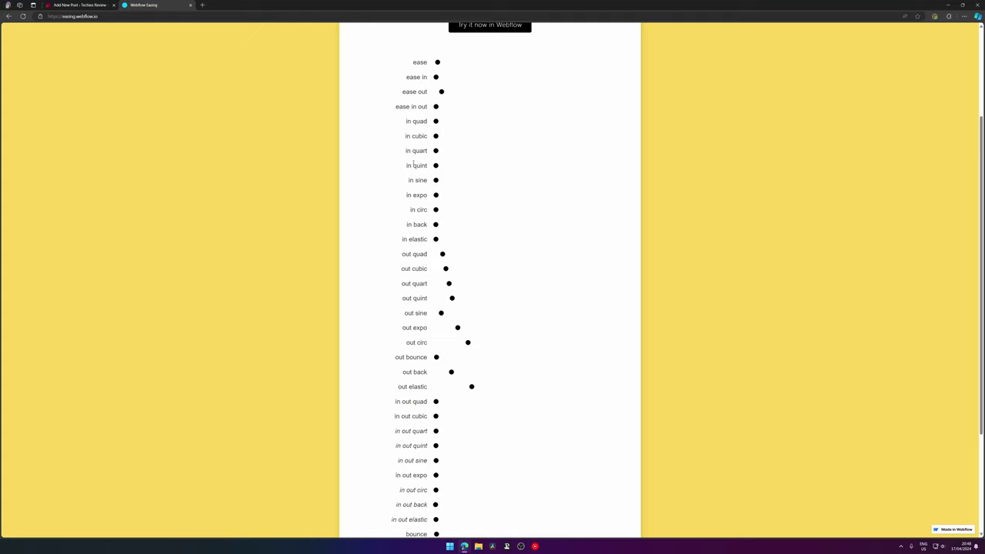
Close the Webflow Easing tab and switch the animation easing to ease-in
{"action": "left_click", "coordinate": [189, 5]}
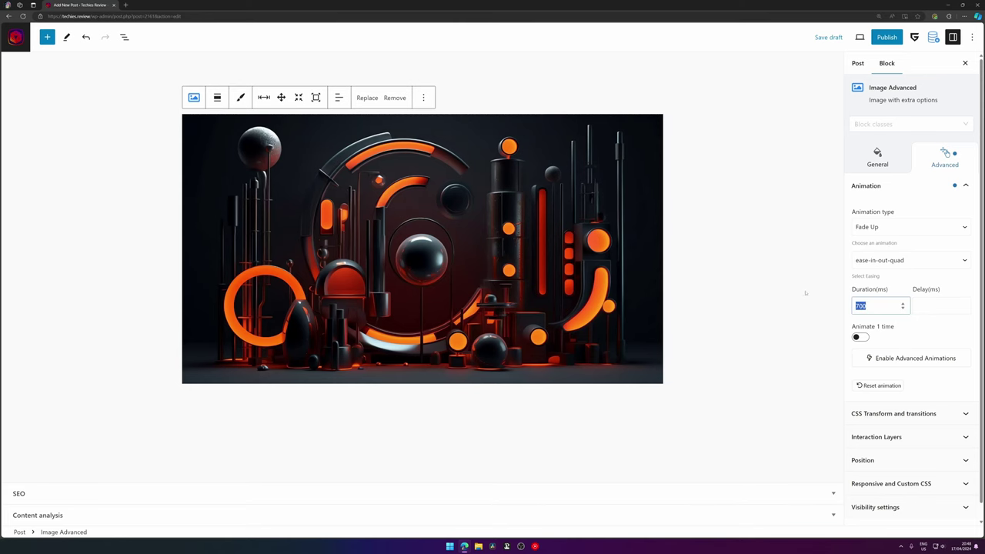
{"action": "left_click", "coordinate": [911, 261]}
{"action": "left_click", "coordinate": [878, 301]}
Set the animation duration to 500 ms and delay to 100 ms, after trying 1000 and 2000
{"action": "double_click", "coordinate": [885, 306]}
{"action": "type", "text": "1000"}
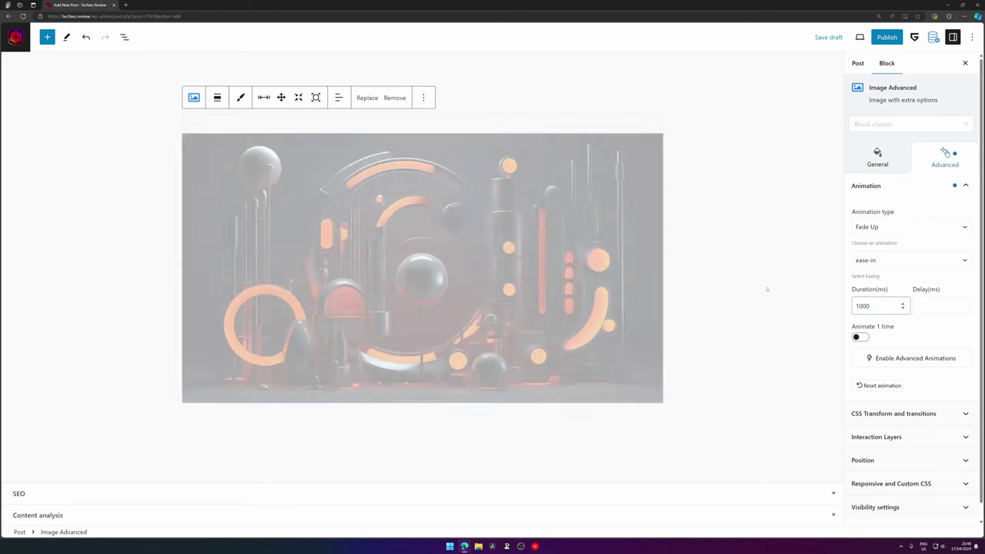
{"action": "key", "text": "ctrl+a"}
{"action": "type", "text": "2000"}
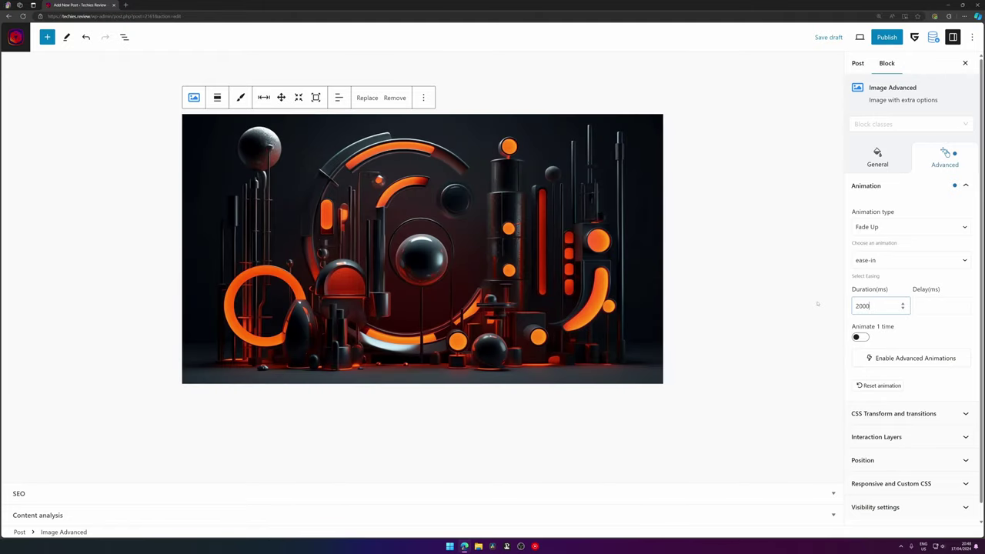
{"action": "key", "text": "ctrl+a"}
{"action": "type", "text": "100"}
{"action": "key", "text": "BackSpace"}
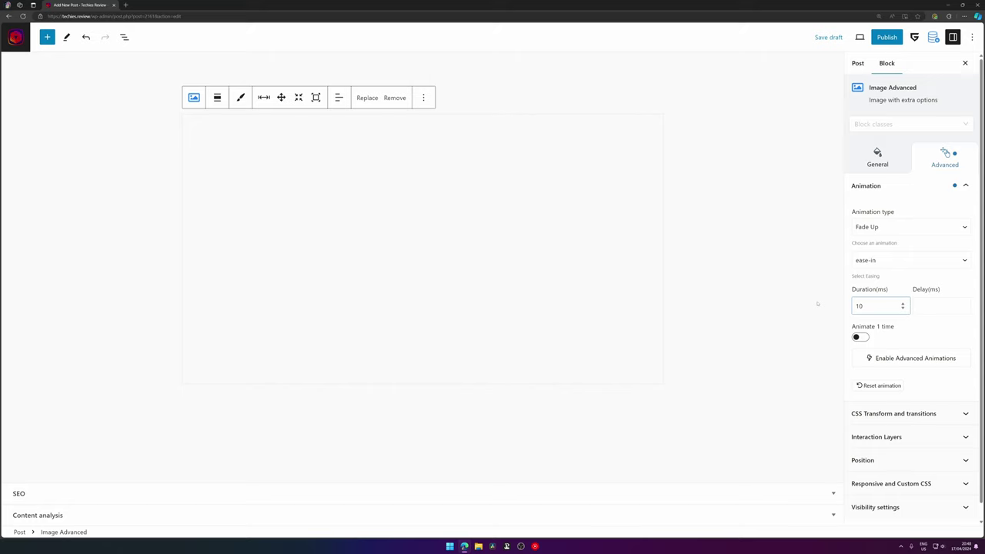
{"action": "type", "text": "0"}
{"action": "left_click", "coordinate": [923, 304]}
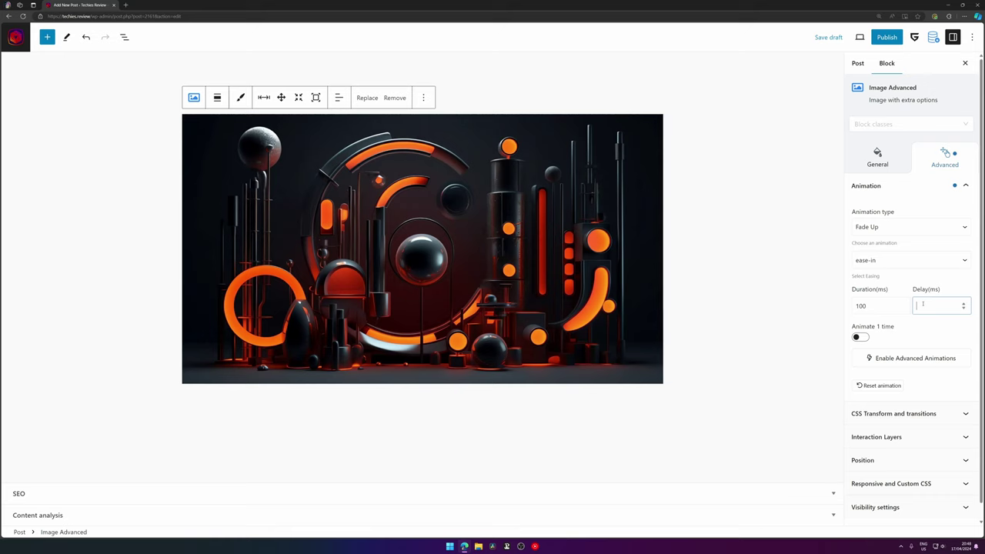
{"action": "type", "text": "100"}
{"action": "left_click", "coordinate": [861, 306]}
{"action": "key", "text": "BackSpace"}
{"action": "type", "text": "5"}
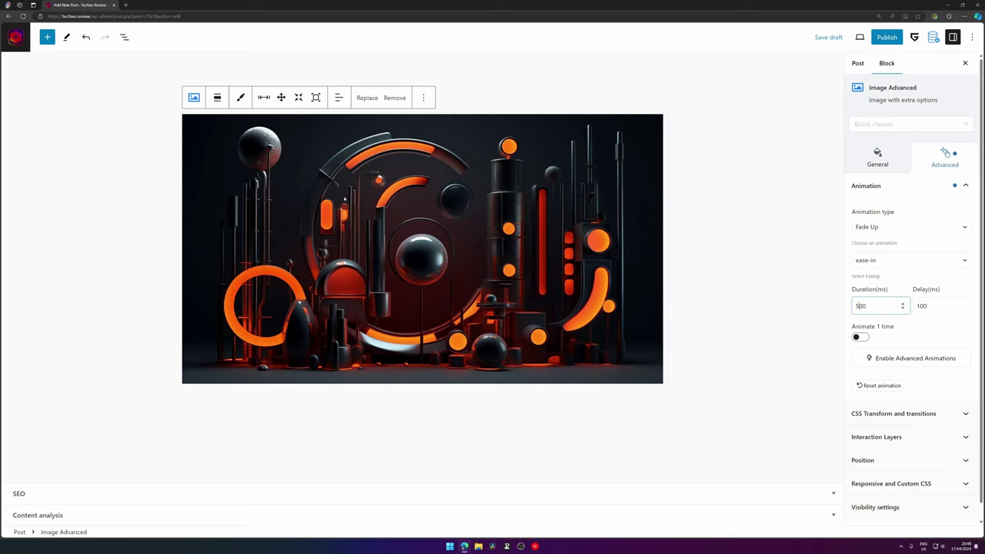
{"action": "left_click", "coordinate": [126, 5]}
Load techies.review, scroll through the Image Reveal Effect post, then close its tab
{"action": "type", "text": "techies.review"}
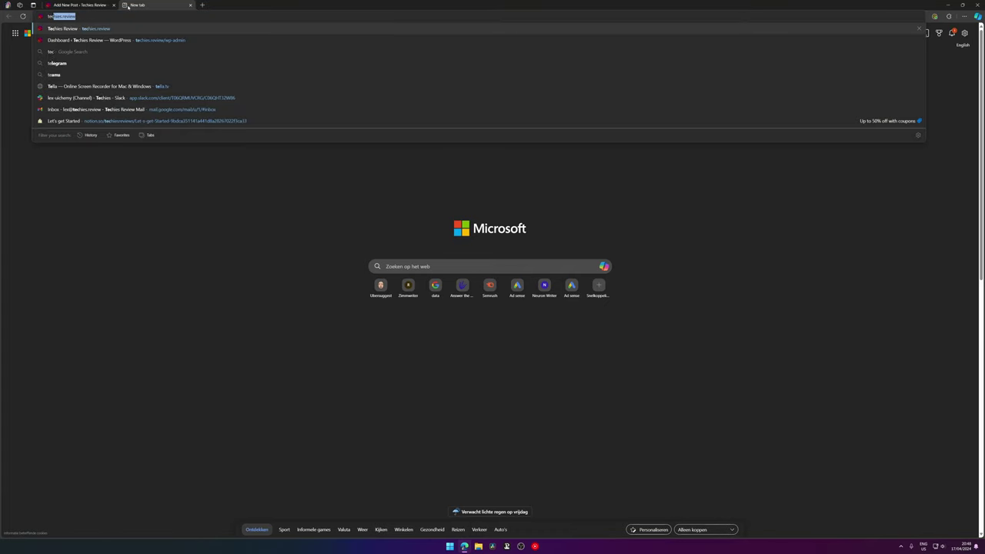
{"action": "key", "text": "Return"}
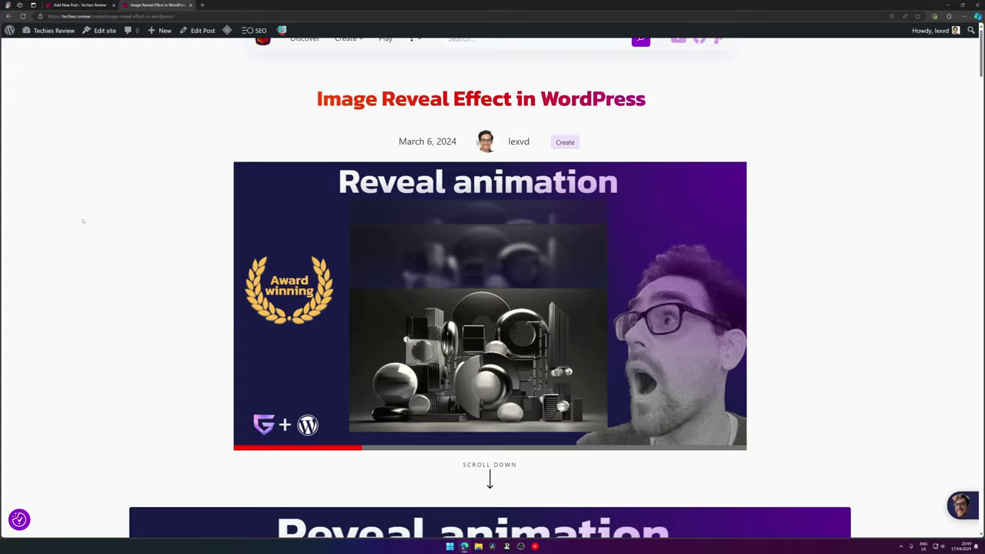
{"action": "scroll", "coordinate": [83, 221], "scroll_direction": "down", "scroll_amount": 3}
{"action": "middle_click", "coordinate": [155, 4]}
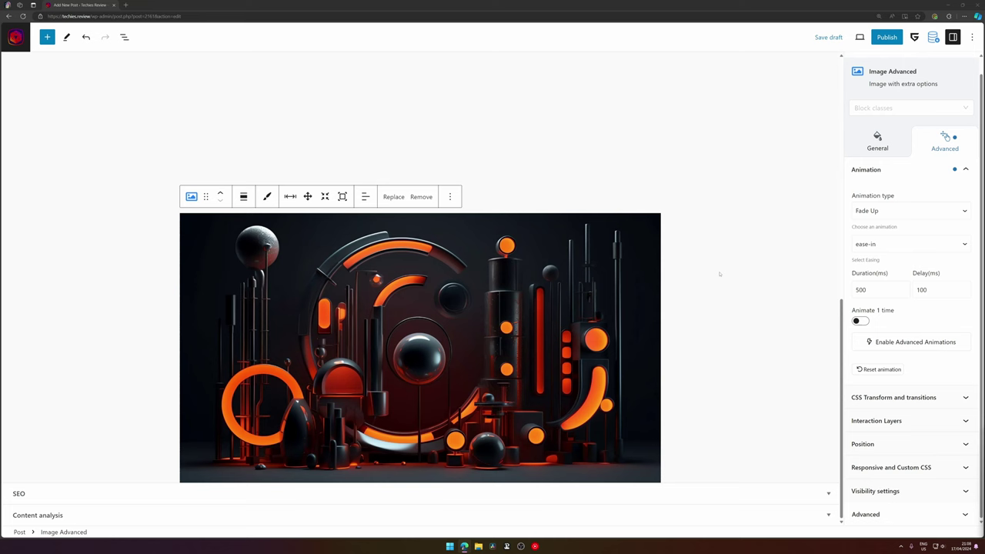
Switch the animation type to Custom and try negative 2 values in Shift X, Y and Z
{"action": "left_click", "coordinate": [893, 212]}
{"action": "scroll", "coordinate": [901, 316], "scroll_direction": "down", "scroll_amount": 5}
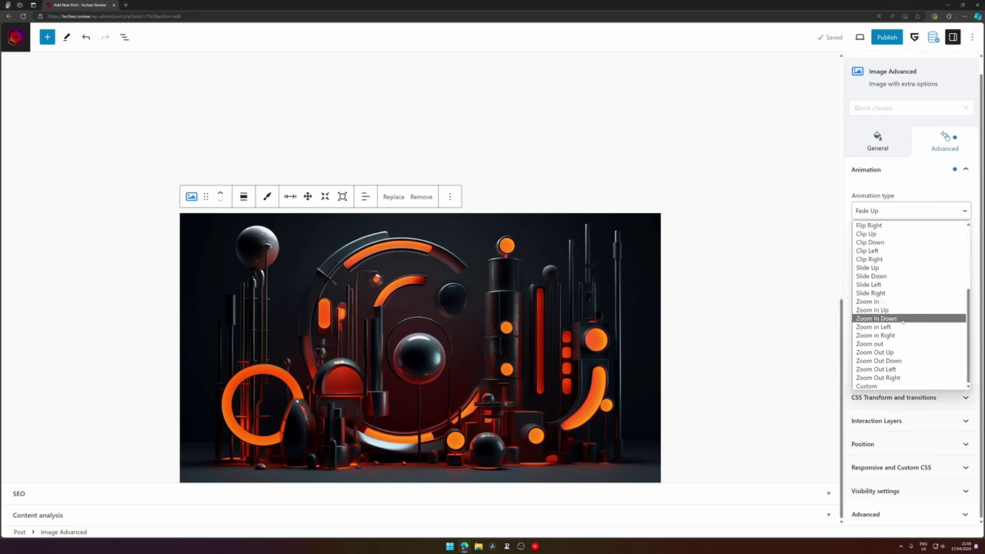
{"action": "left_click", "coordinate": [869, 386]}
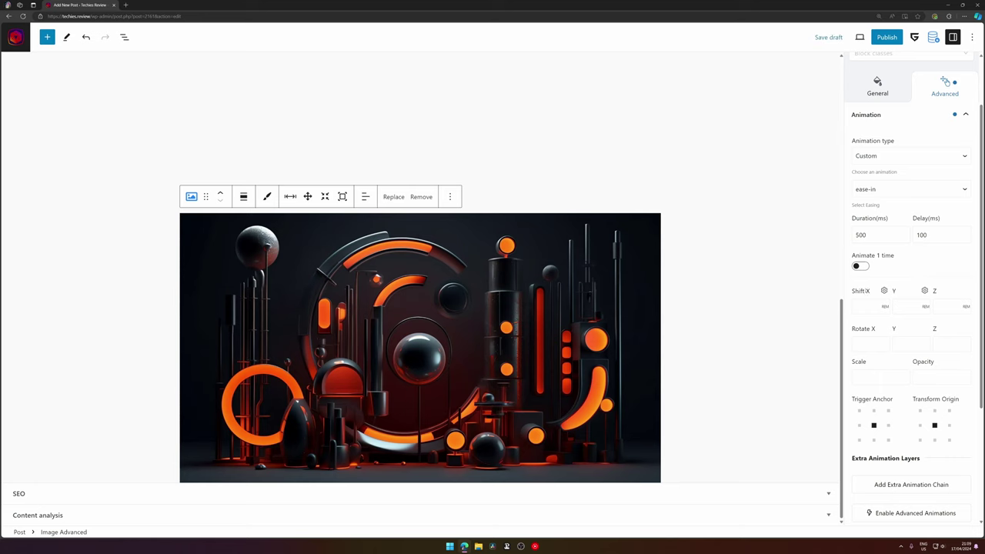
{"action": "left_click", "coordinate": [866, 303]}
{"action": "type", "text": "2"}
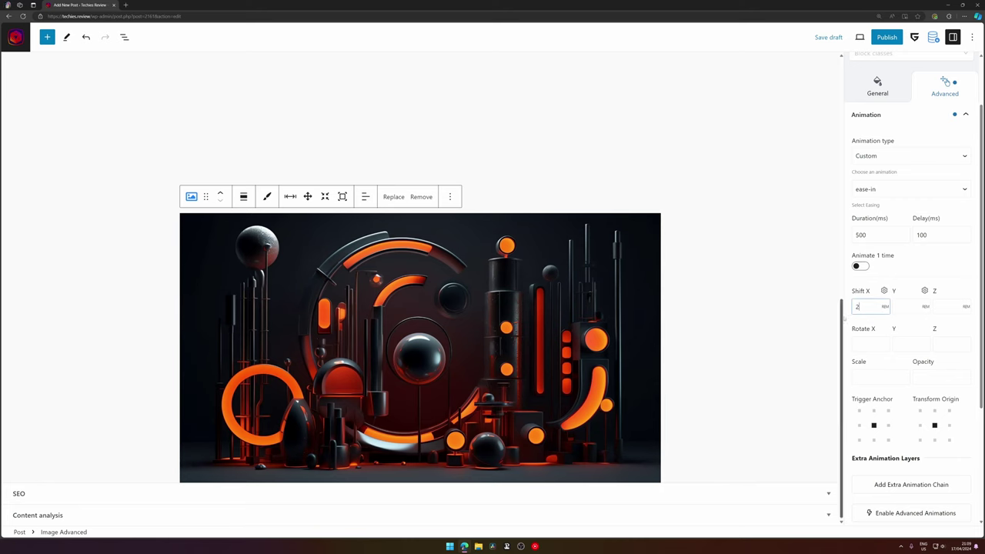
{"action": "type", "text": "-"}
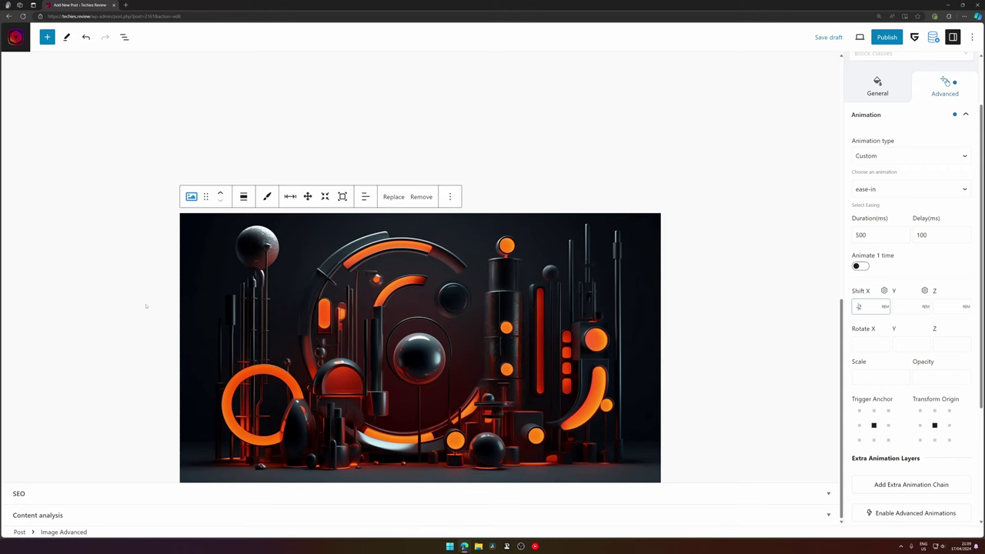
{"action": "left_click", "coordinate": [905, 308]}
{"action": "type", "text": "2-"}
{"action": "left_click", "coordinate": [947, 307]}
{"action": "type", "text": "2"}
{"action": "key", "text": "Home"}
{"action": "type", "text": "-"}
Try a 180-degree rotation, moving it from Rotate X to Rotate Y and then Rotate Z
{"action": "left_click", "coordinate": [864, 348]}
{"action": "type", "text": "2"}
{"action": "key", "text": "BackSpace"}
{"action": "type", "text": "180"}
{"action": "double_click", "coordinate": [876, 350]}
{"action": "key", "text": "ctrl+x"}
{"action": "left_click", "coordinate": [913, 345]}
{"action": "key", "text": "ctrl+v"}
{"action": "double_click", "coordinate": [902, 344]}
{"action": "key", "text": "ctrl+x"}
{"action": "left_click", "coordinate": [944, 344]}
{"action": "key", "text": "ctrl+v"}
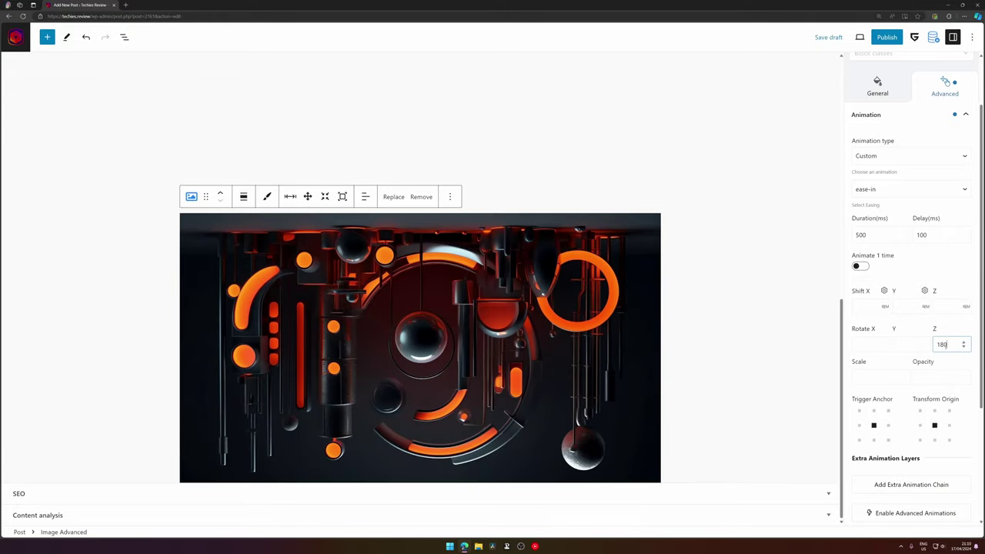
Clear the Z rotation, enter scale 1.5 and opacity 0, then remove the scale again
{"action": "double_click", "coordinate": [942, 344]}
{"action": "key", "text": "ctrl+x"}
{"action": "left_click", "coordinate": [890, 375]}
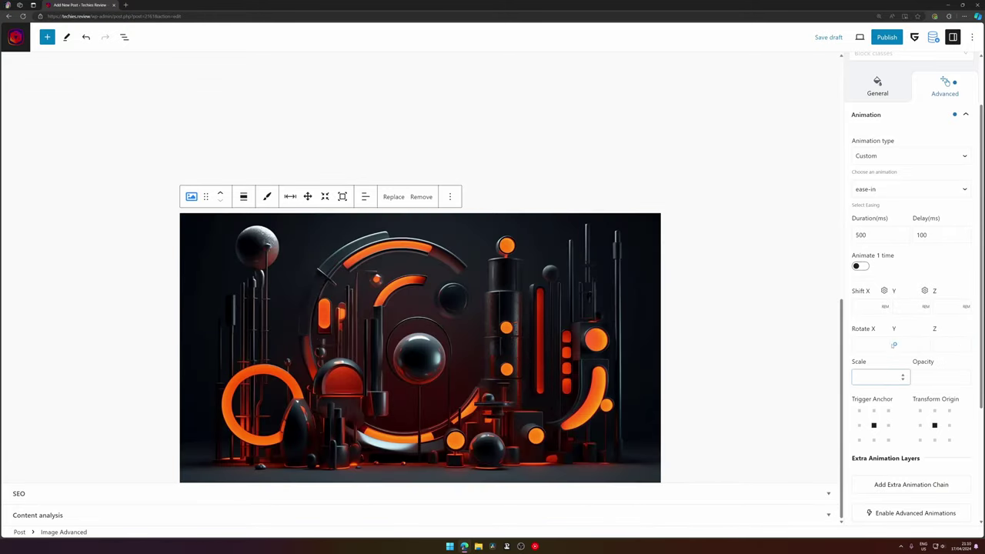
{"action": "type", "text": "1.5"}
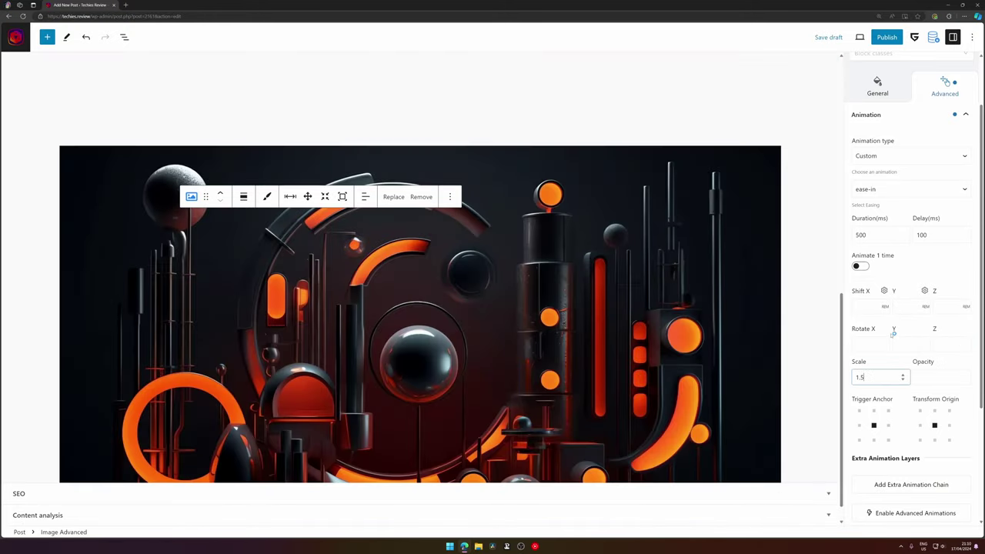
{"action": "left_click", "coordinate": [916, 378]}
{"action": "type", "text": "0"}
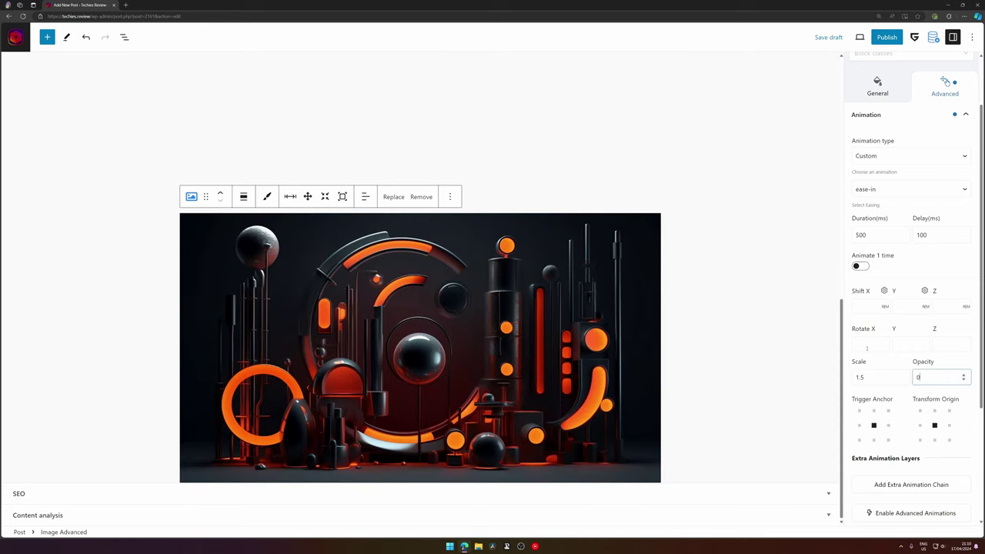
{"action": "double_click", "coordinate": [867, 376]}
{"action": "key", "text": "BackSpace"}
Enter a Shift Y value, re-enter scale 1.5, and set Shift X to 20
{"action": "left_click", "coordinate": [911, 306]}
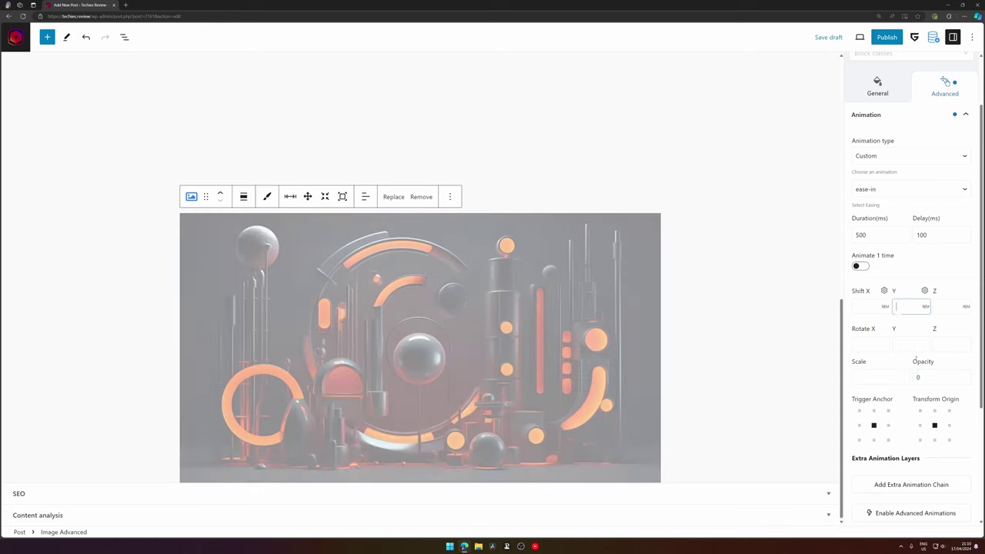
{"action": "type", "text": "2"}
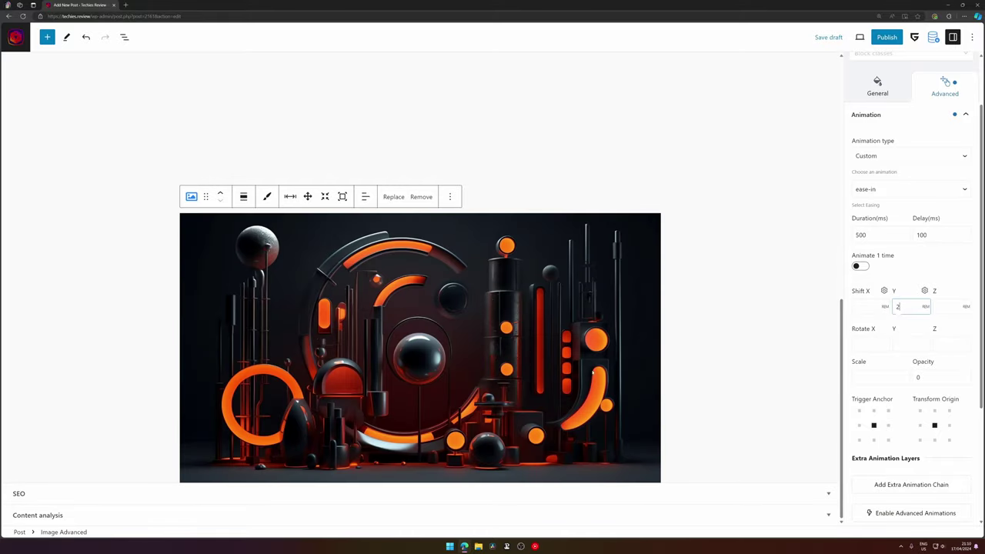
{"action": "left_click", "coordinate": [881, 378]}
{"action": "type", "text": "1.5"}
{"action": "left_click", "coordinate": [905, 306]}
{"action": "type", "text": "0"}
{"action": "left_click", "coordinate": [862, 307]}
{"action": "type", "text": "20"}
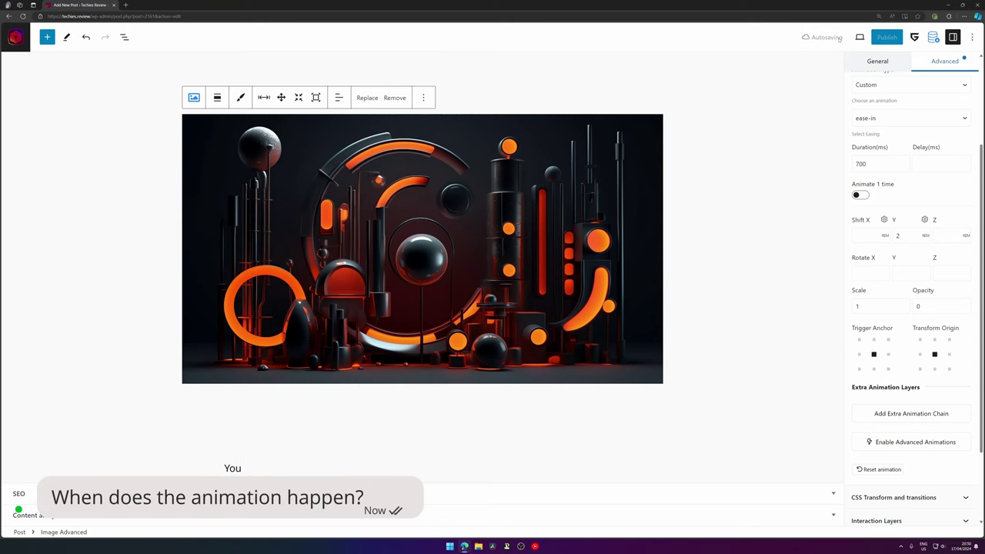
Save the draft, open the post preview in a new tab, and reload it to replay the animation
{"action": "left_click", "coordinate": [830, 40]}
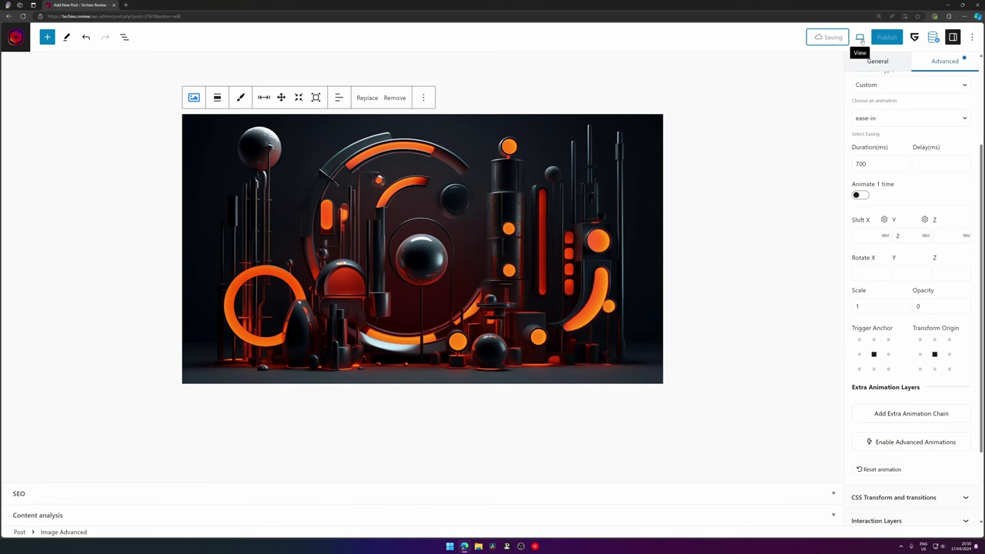
{"action": "left_click", "coordinate": [860, 37]}
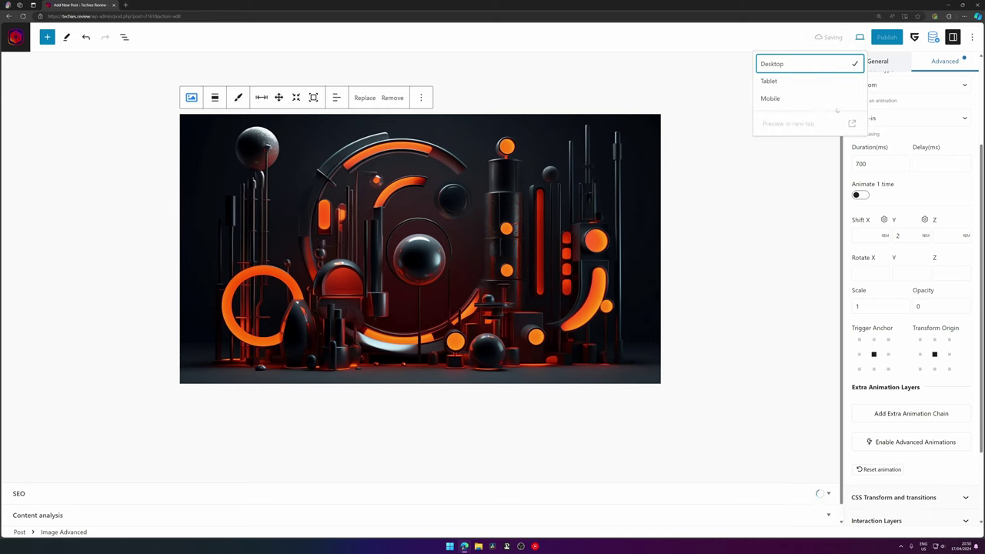
{"action": "left_click", "coordinate": [800, 124]}
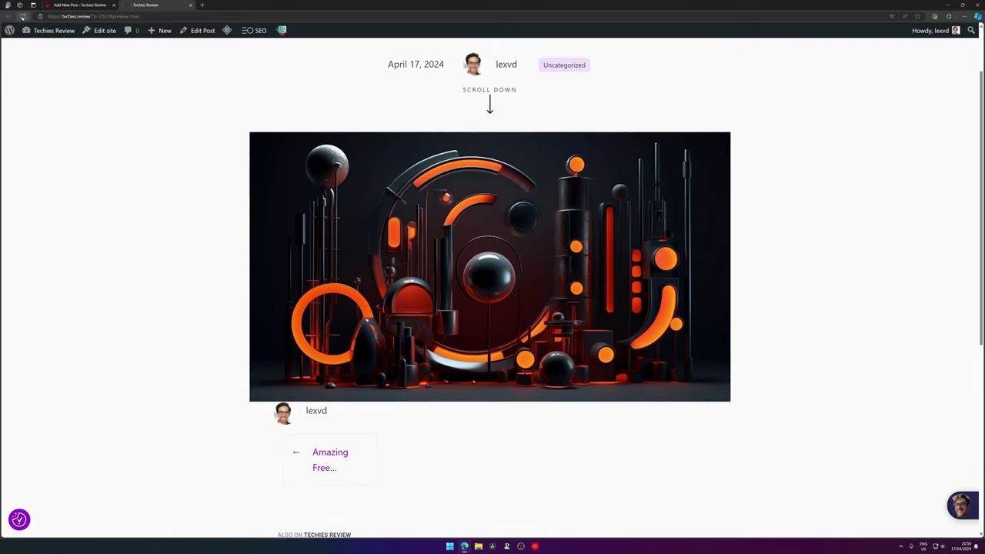
{"action": "left_click", "coordinate": [22, 16]}
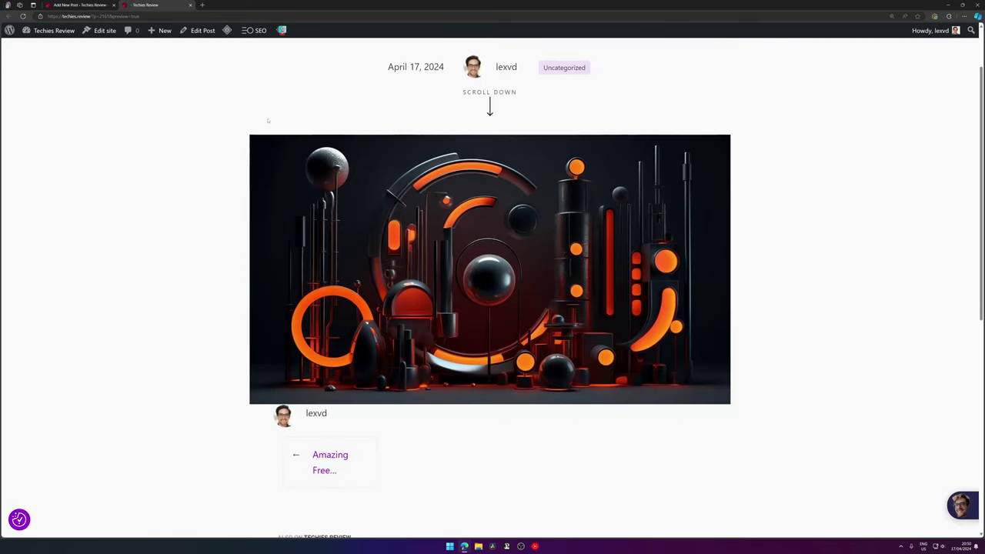
{"action": "left_click", "coordinate": [85, 4]}
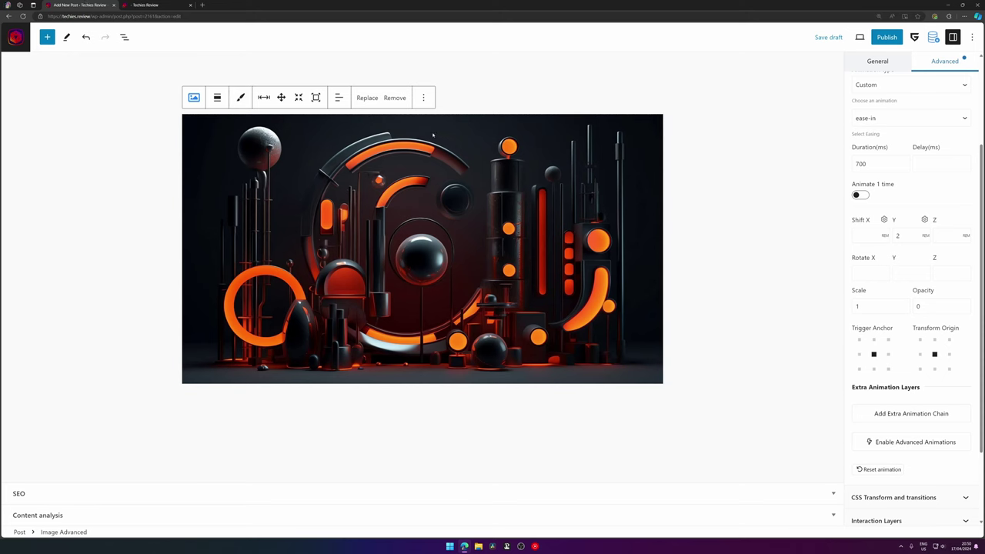
Drop a Container / Wrapper block onto the image, save the draft, and reload the preview
{"action": "left_click", "coordinate": [423, 97]}
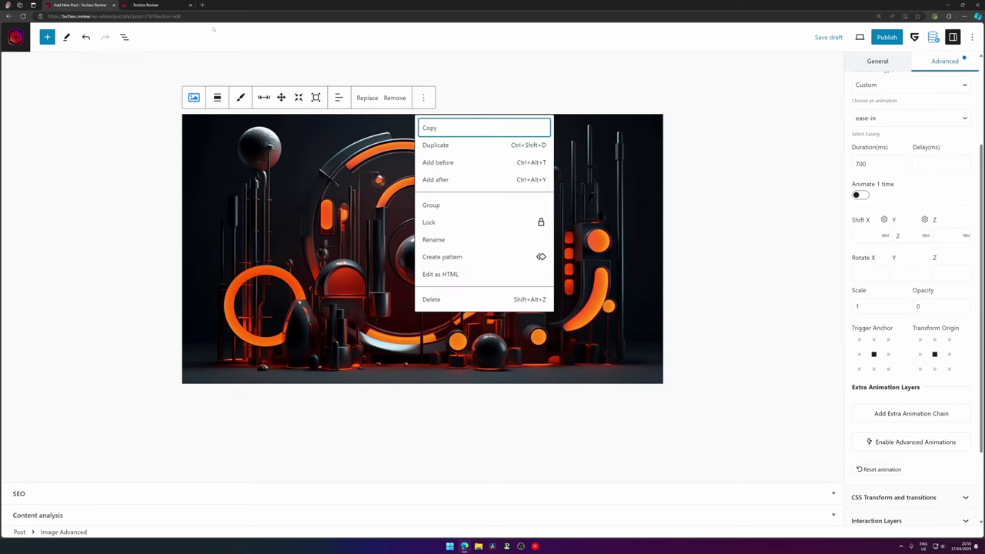
{"action": "left_click", "coordinate": [47, 37]}
{"action": "left_click_drag", "start_coordinate": [33, 150], "coordinate": [532, 110]}
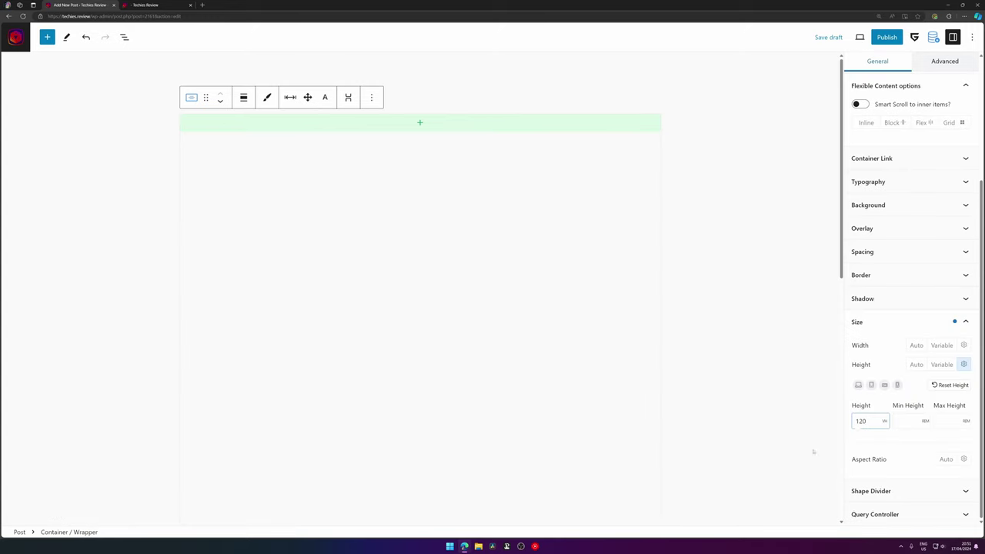
{"action": "left_click", "coordinate": [828, 37]}
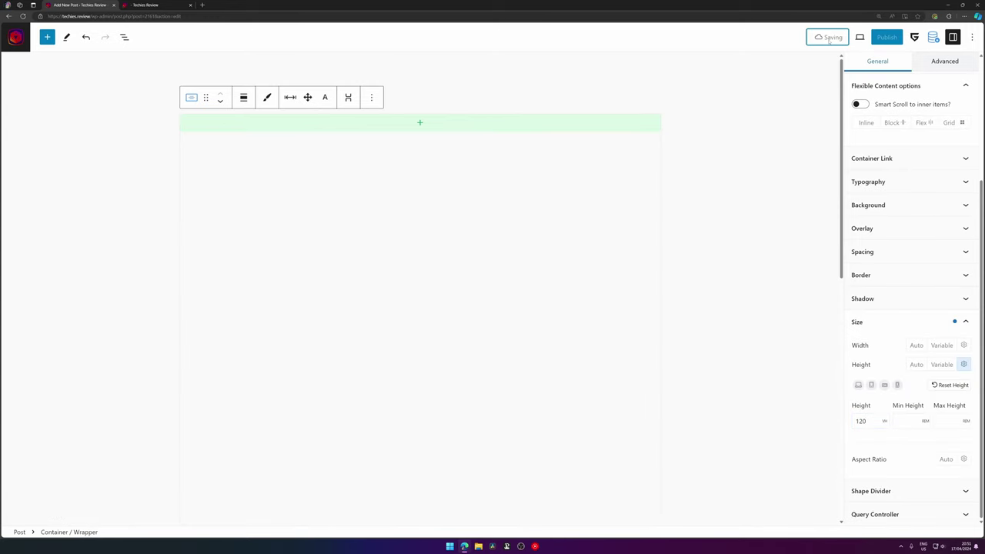
{"action": "key", "text": "ctrl+Tab"}
{"action": "left_click", "coordinate": [23, 16]}
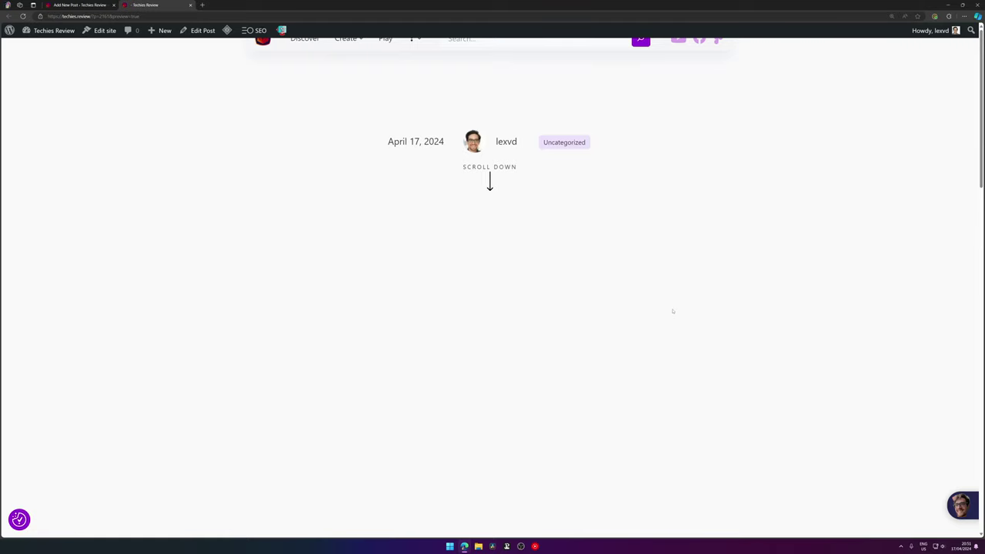
Scroll past the tall spacer to watch the image fade in, then scroll back up and down again
{"action": "scroll", "coordinate": [704, 333], "scroll_direction": "down", "scroll_amount": 5}
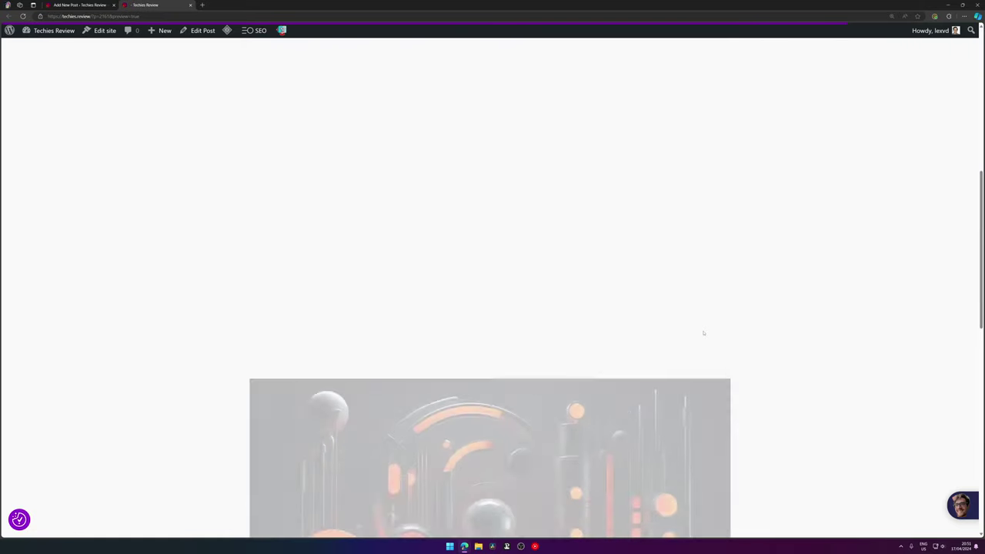
{"action": "scroll", "coordinate": [703, 334], "scroll_direction": "down", "scroll_amount": 3}
{"action": "scroll", "coordinate": [519, 372], "scroll_direction": "up", "scroll_amount": 2}
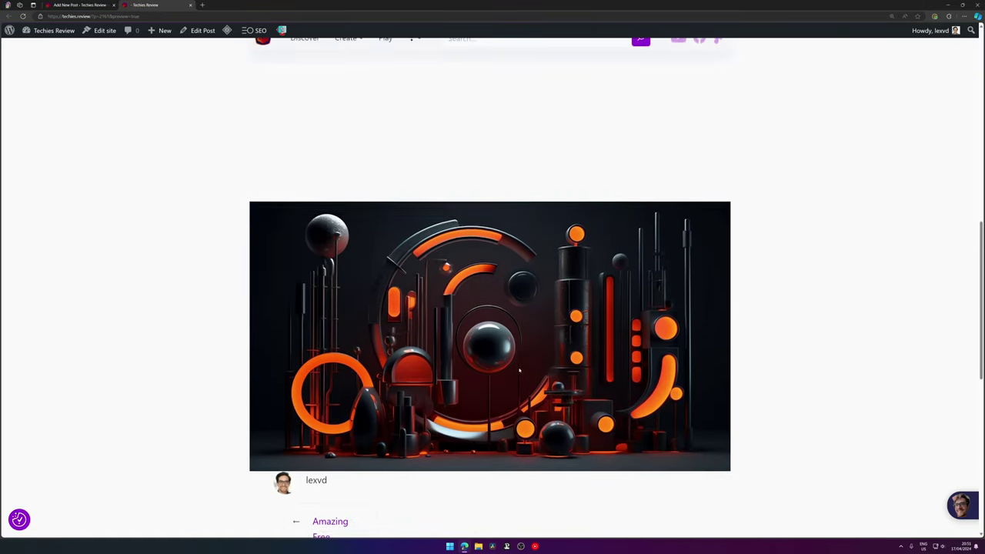
{"action": "scroll", "coordinate": [326, 182], "scroll_direction": "up", "scroll_amount": 5}
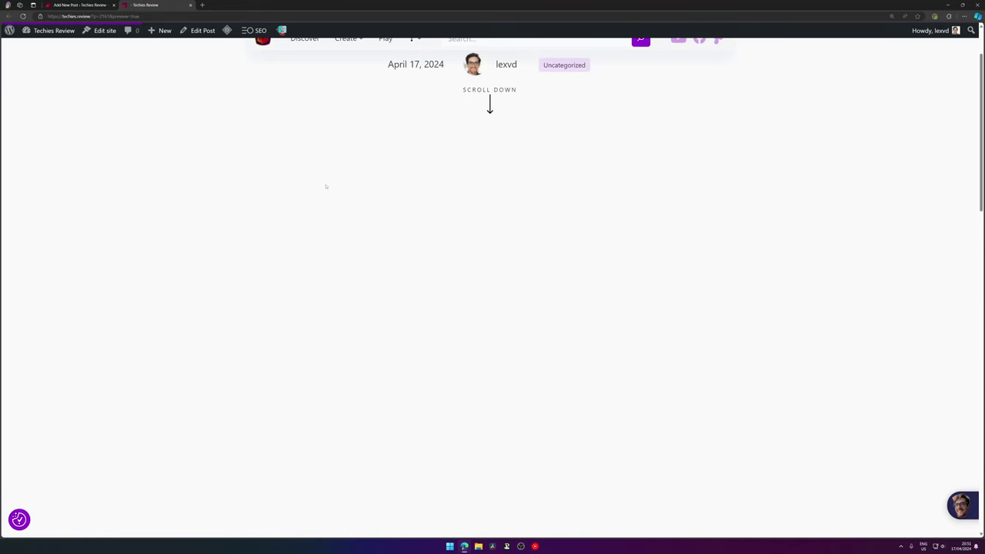
{"action": "scroll", "coordinate": [325, 187], "scroll_direction": "up", "scroll_amount": 1}
{"action": "scroll", "coordinate": [325, 187], "scroll_direction": "down", "scroll_amount": 5}
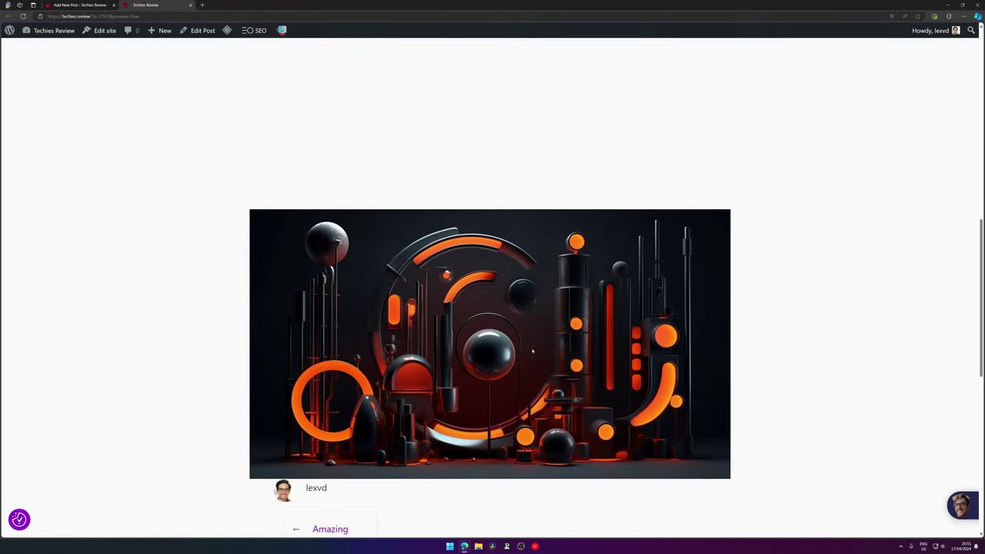
Enable Animate 1 time on the image's Custom animation and save the draft for preview
{"action": "left_click", "coordinate": [79, 5]}
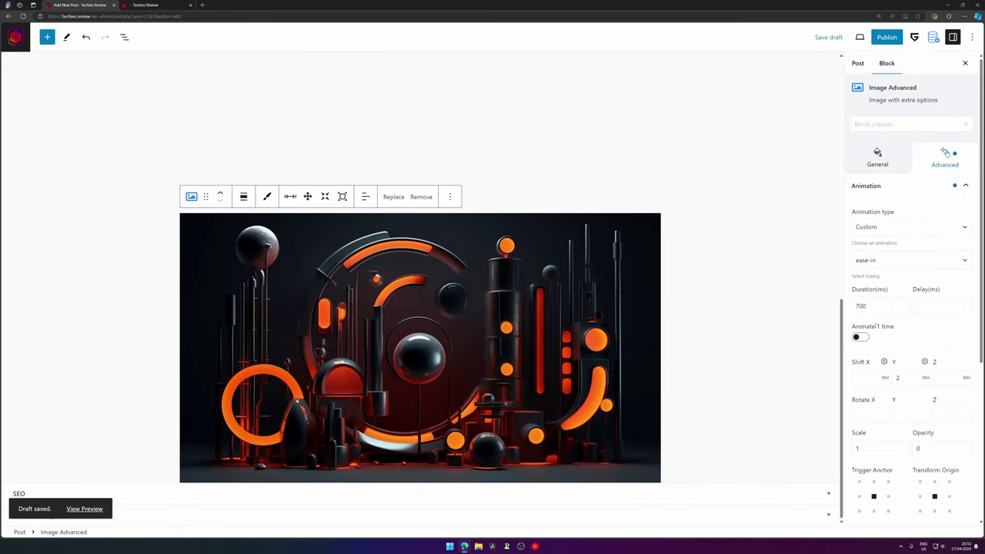
{"action": "left_click", "coordinate": [857, 338]}
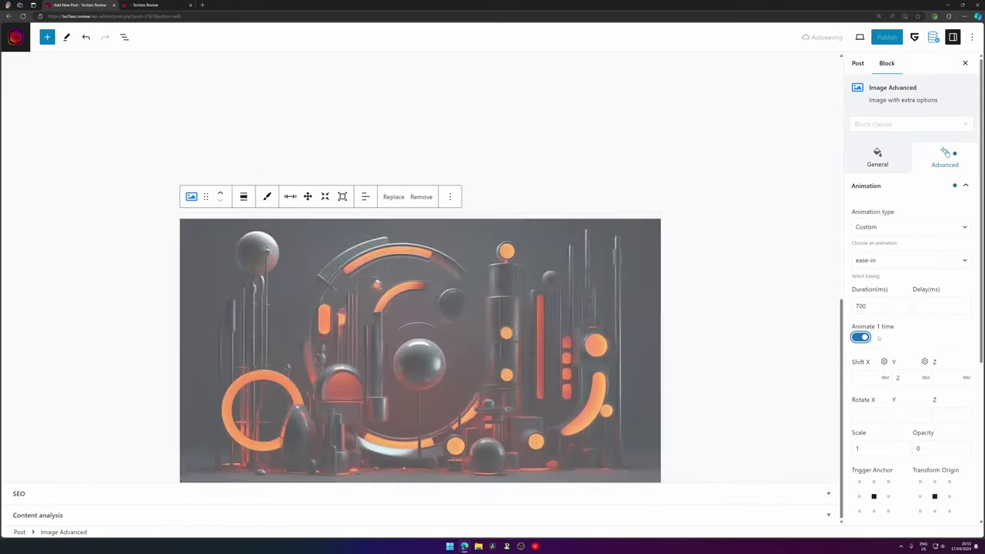
{"action": "left_click", "coordinate": [829, 37]}
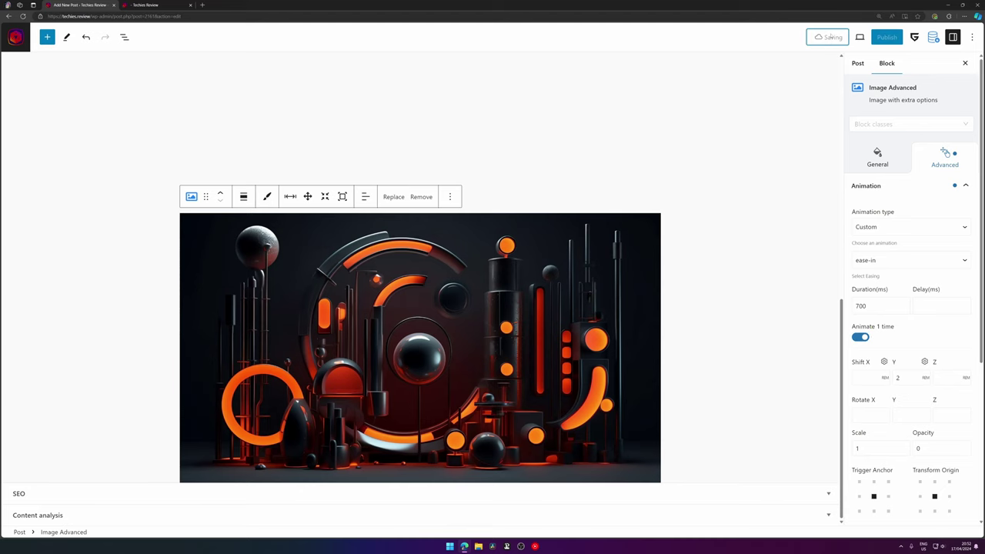
{"action": "left_click", "coordinate": [158, 4]}
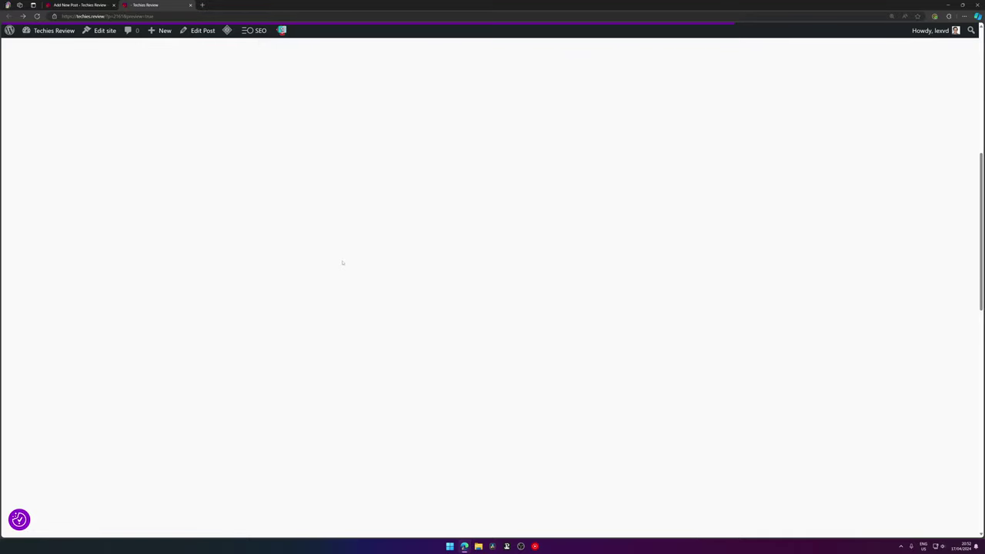
Scroll to the image and back to confirm its fade-in animation plays only once
{"action": "scroll", "coordinate": [342, 262], "scroll_direction": "down", "scroll_amount": 3}
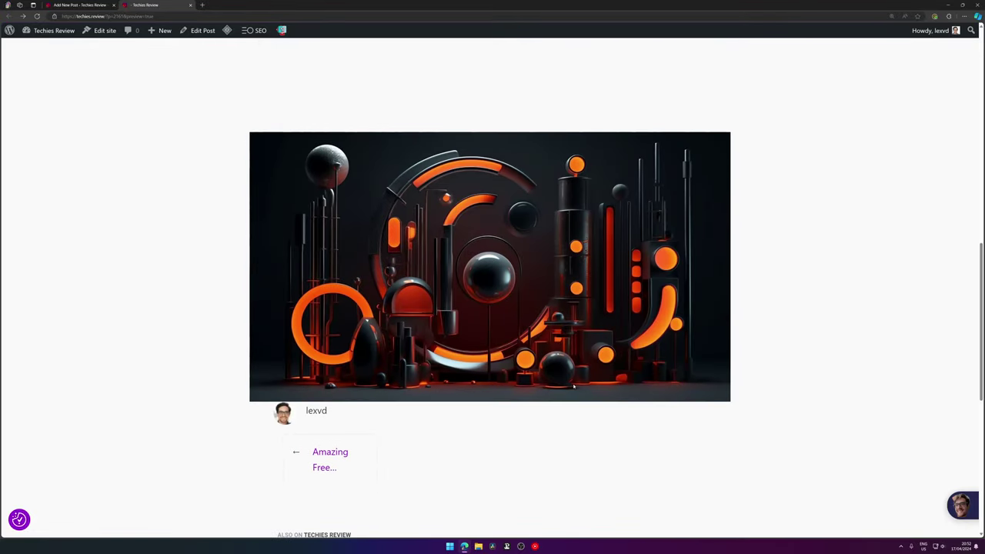
{"action": "scroll", "coordinate": [574, 401], "scroll_direction": "up", "scroll_amount": 1}
{"action": "scroll", "coordinate": [575, 401], "scroll_direction": "up", "scroll_amount": 3}
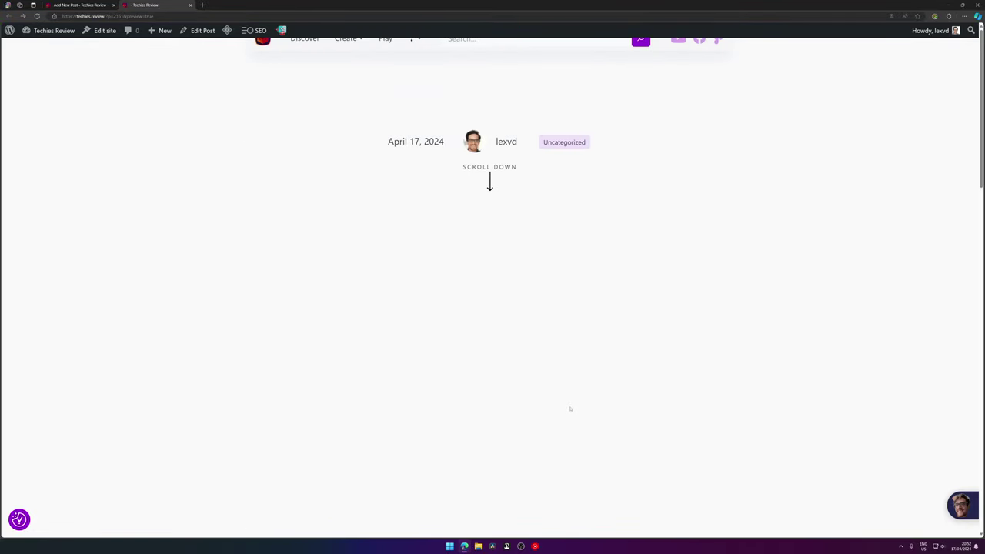
{"action": "scroll", "coordinate": [571, 409], "scroll_direction": "down", "scroll_amount": 6}
{"action": "scroll", "coordinate": [462, 272], "scroll_direction": "up", "scroll_amount": 4}
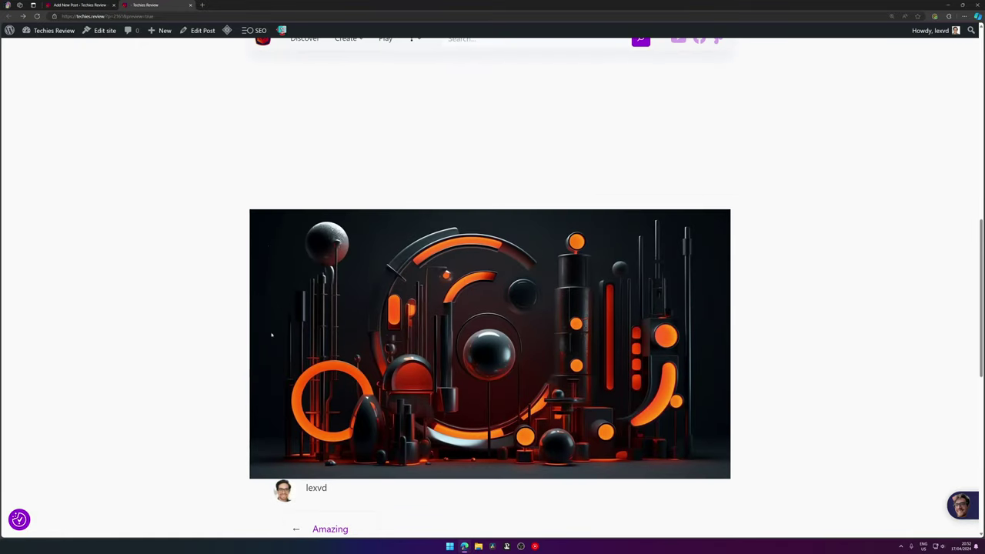
{"action": "left_click", "coordinate": [105, 5]}
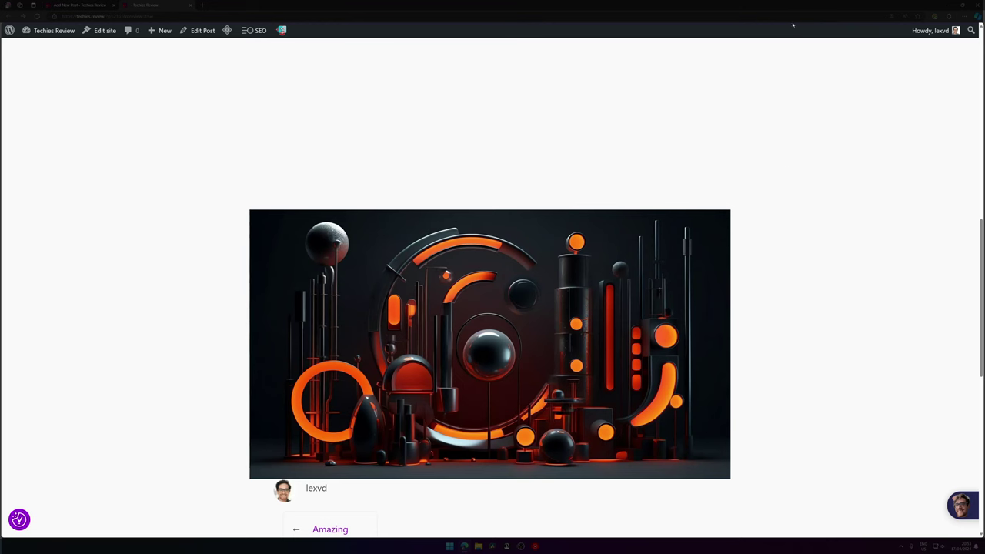
{"action": "key", "text": "ctrl+l"}
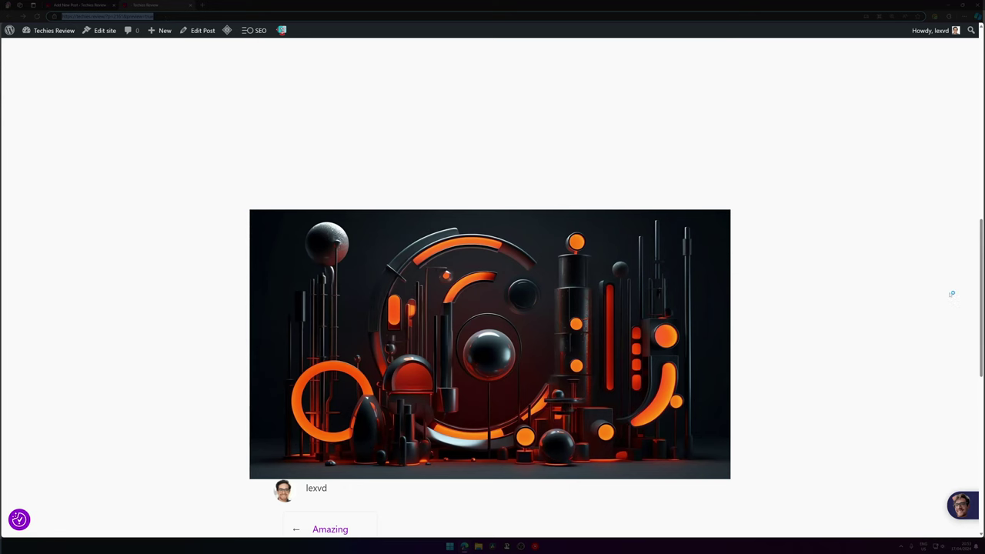
{"action": "scroll", "coordinate": [968, 270], "scroll_direction": "down", "scroll_amount": 1}
{"action": "scroll", "coordinate": [983, 273], "scroll_direction": "up", "scroll_amount": 2}
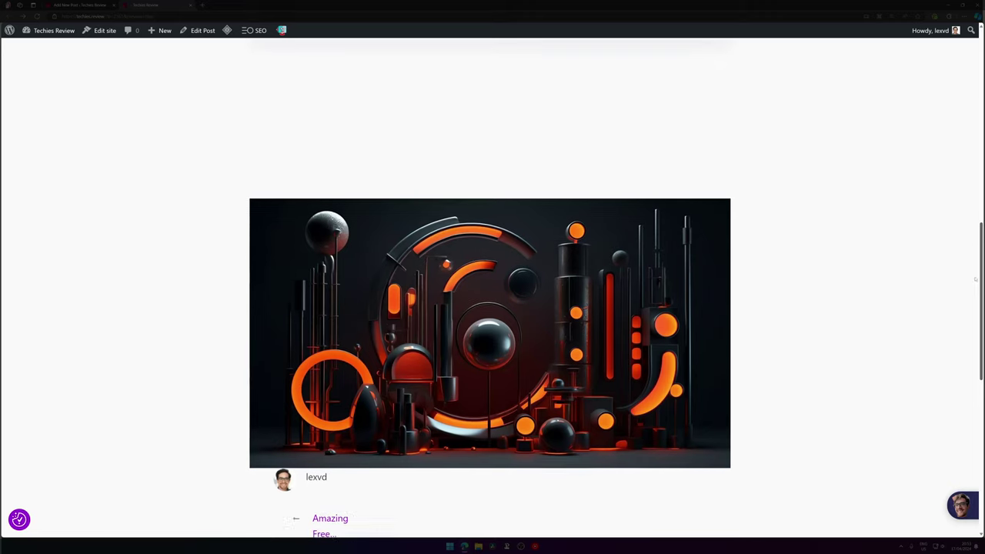